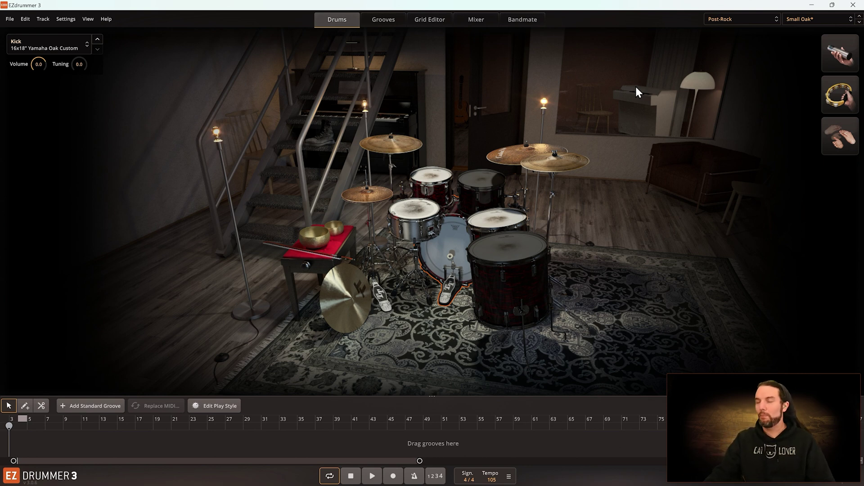
Switch to REAPER's 'Famous Drum Beats' project with the looping Walk This Way clip
key(alt+Tab)
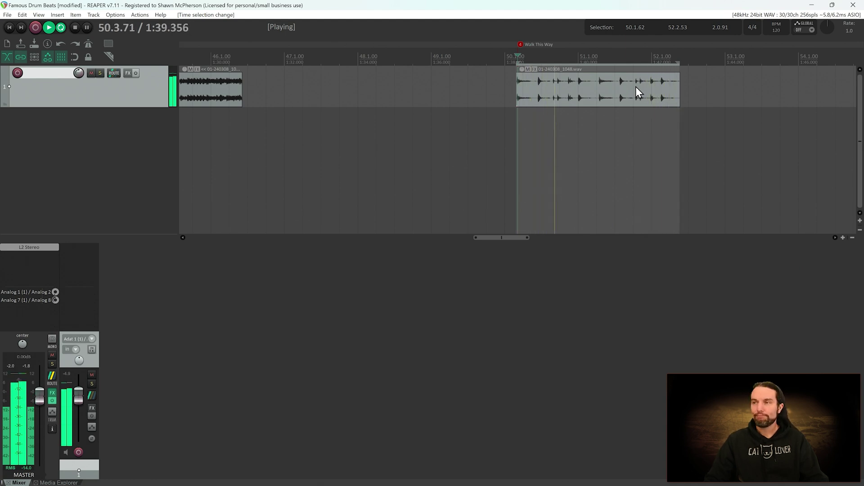
Stop the Walk This Way reference playback and return to EZdrummer 3
key(space)
key(alt+Tab)
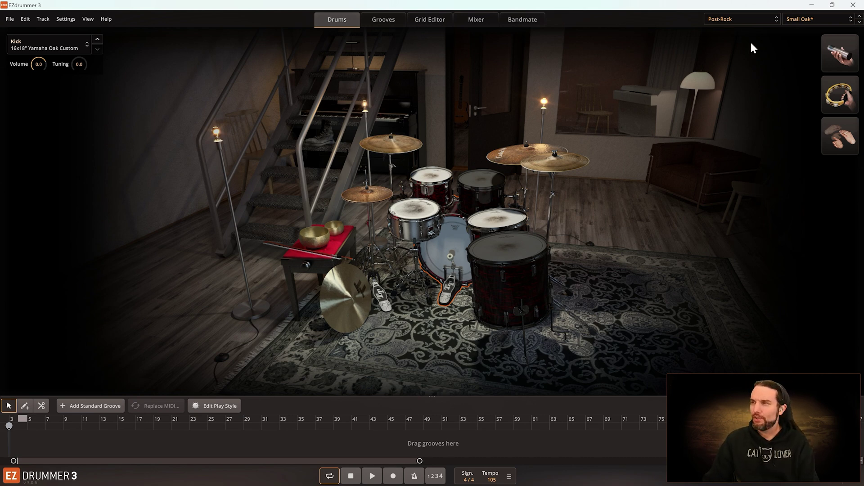
click(740, 19)
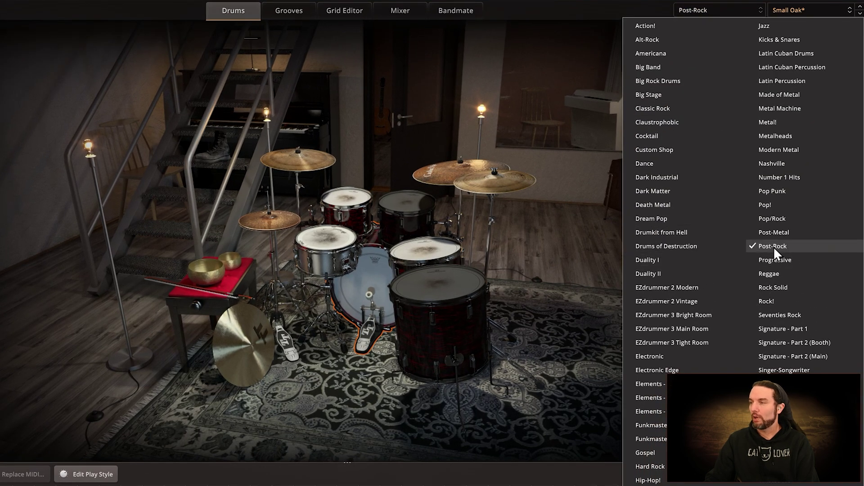
click(746, 6)
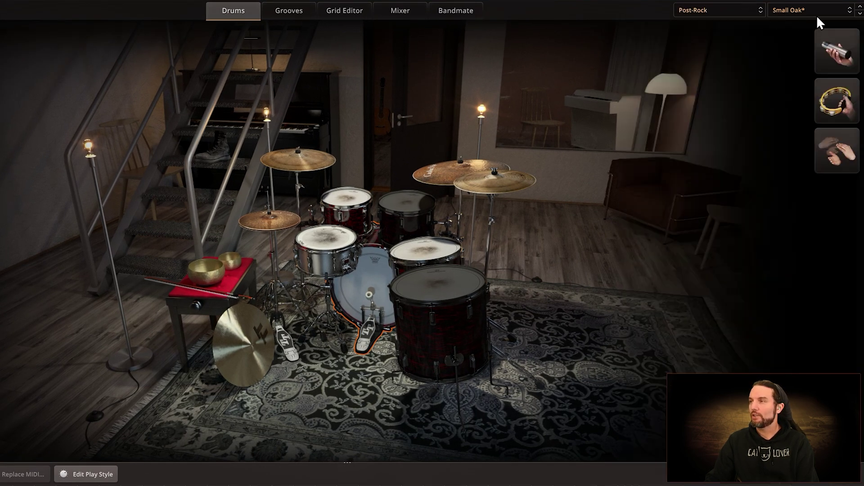
click(399, 19)
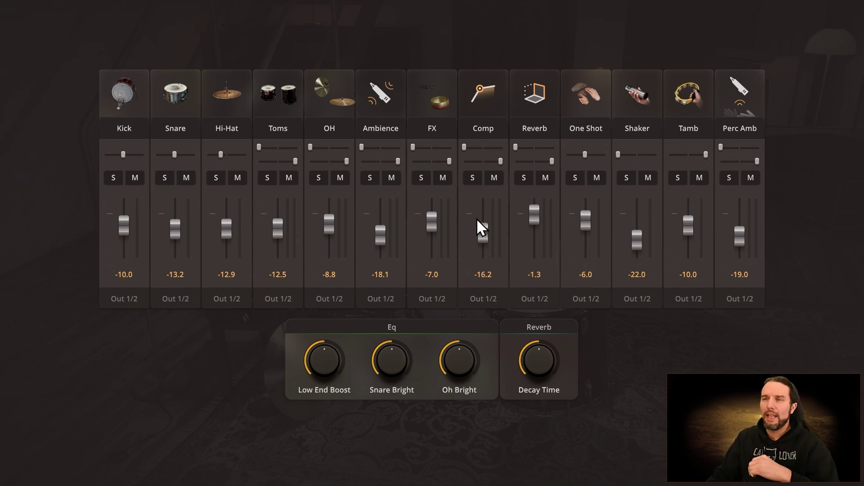
click(177, 91)
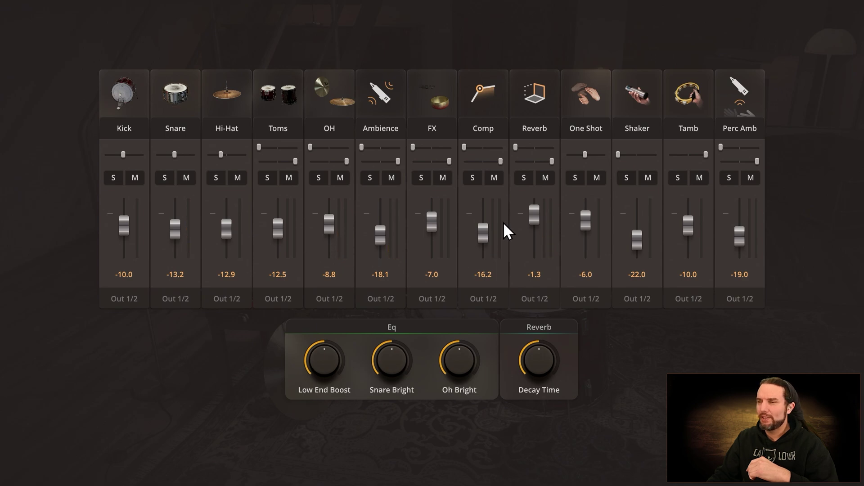
click(523, 176)
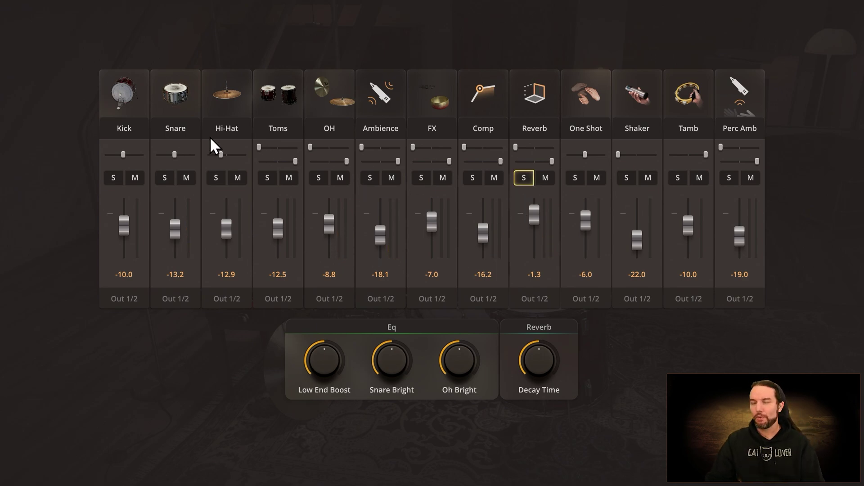
click(174, 93)
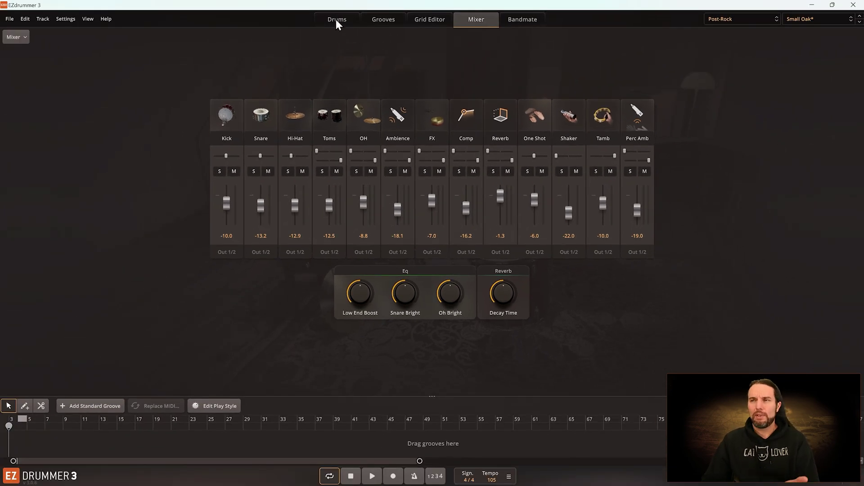
click(336, 20)
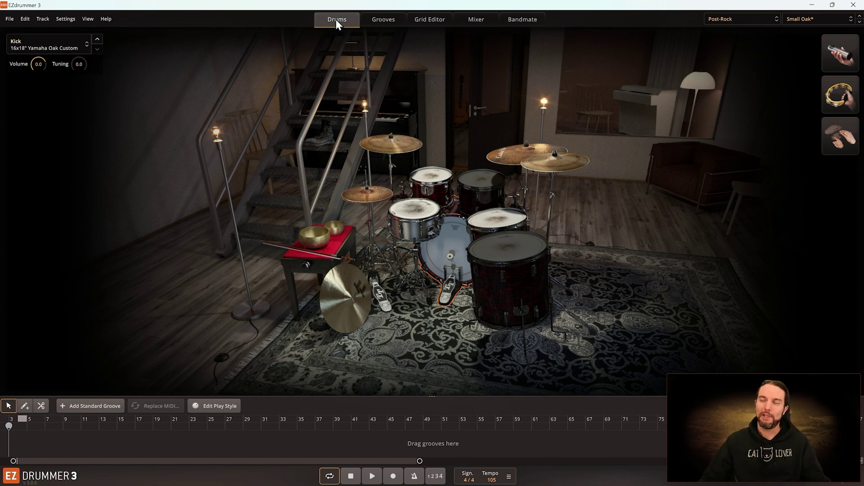
Leave the Small Oak kit preset unchanged and open the empty Grid Editor at 1/8 resolution
click(728, 20)
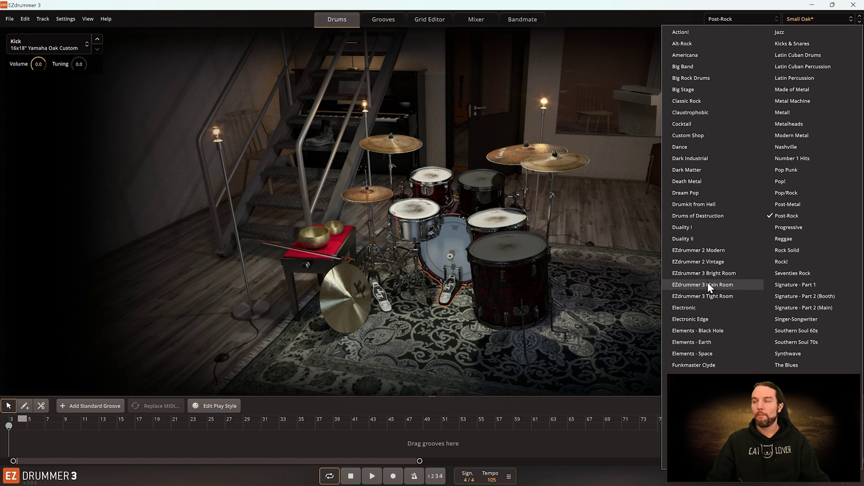
click(602, 115)
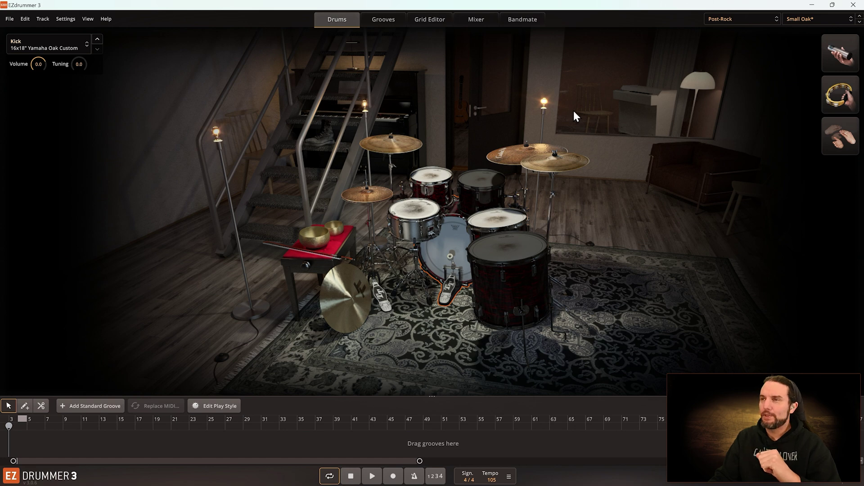
click(427, 20)
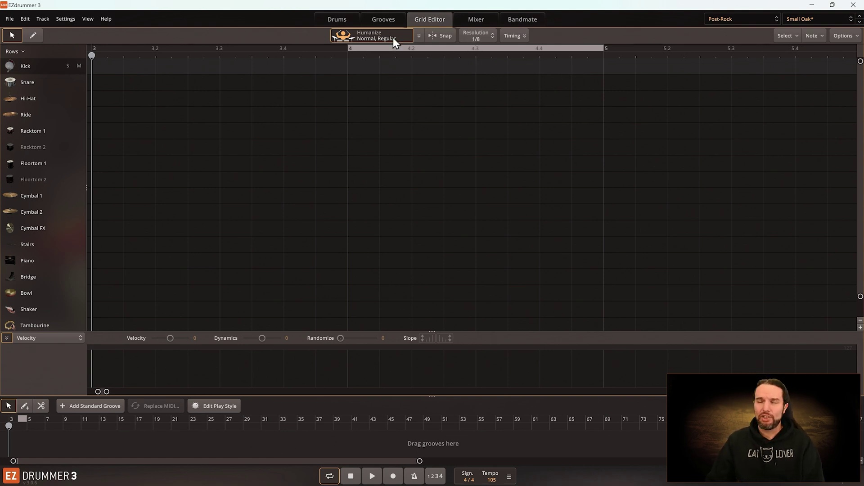
With the pencil tool, place snares on 4.2 and 4.4 and kicks on 4 and 4.3
click(32, 36)
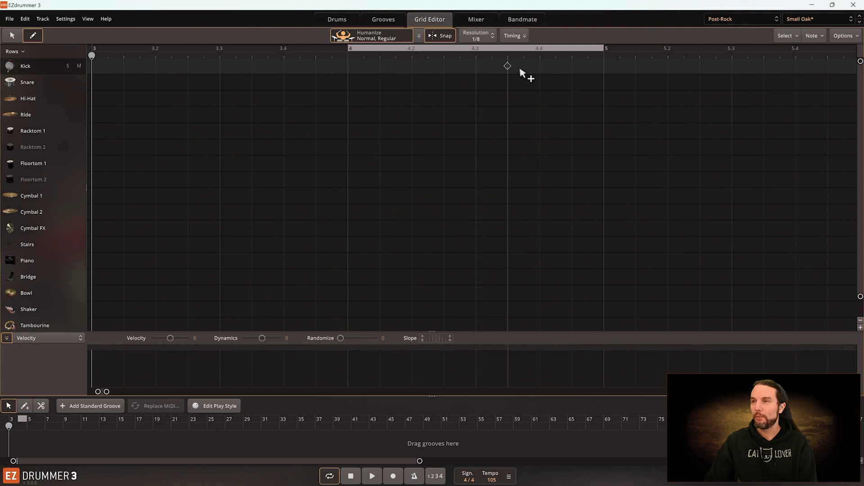
click(412, 82)
click(539, 82)
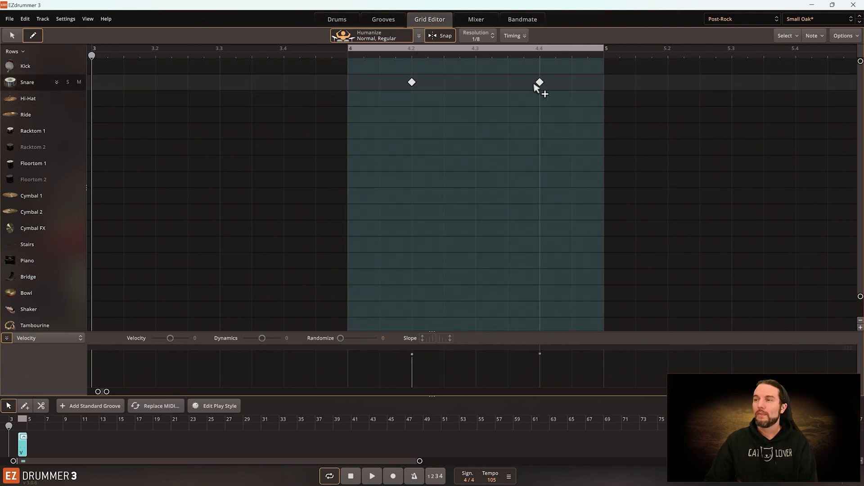
click(348, 66)
click(476, 66)
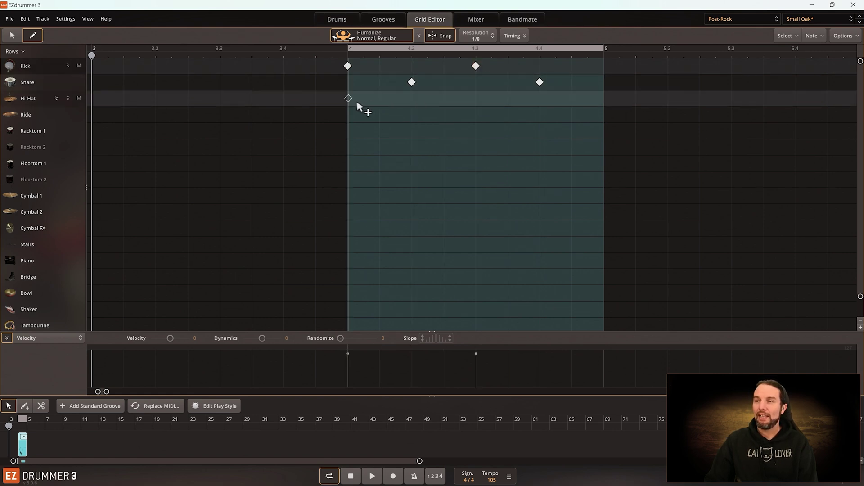
Keep 1/8 resolution, paint eighth-note hi-hats across bar 4, and play from bar 4
click(484, 37)
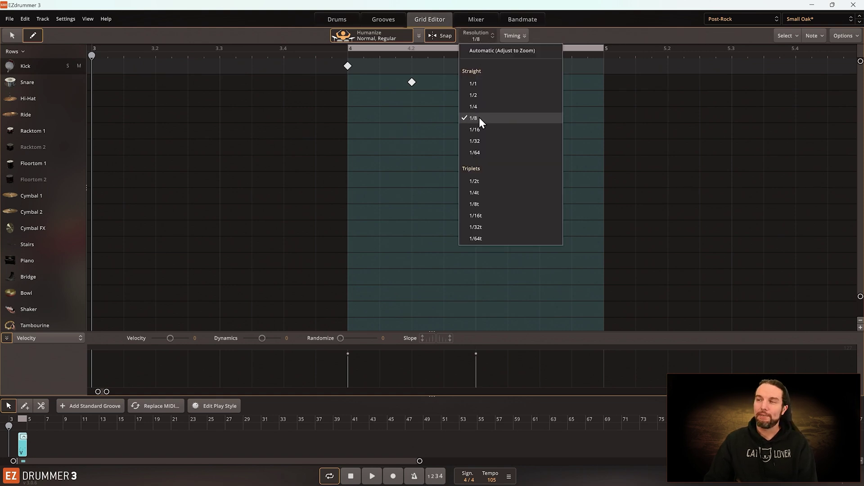
click(356, 105)
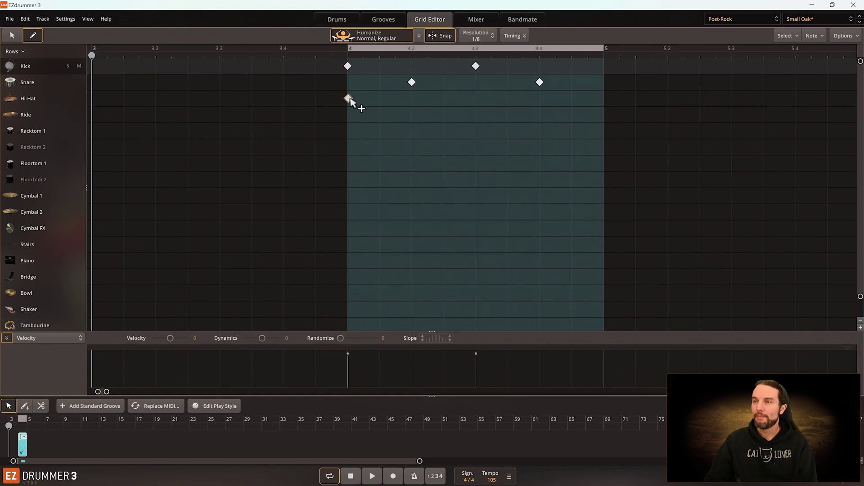
mouse_move(356, 114)
mouse_down()
mouse_move(531, 109)
mouse_move(567, 103)
mouse_up()
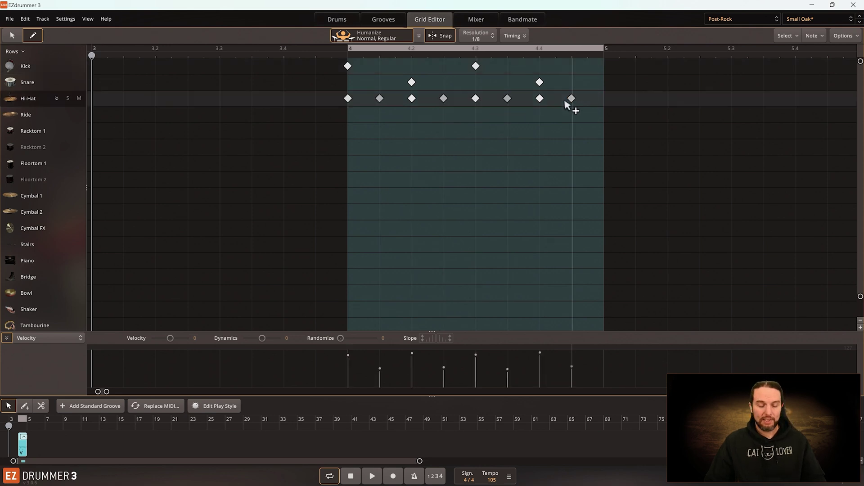
click(348, 55)
key(space)
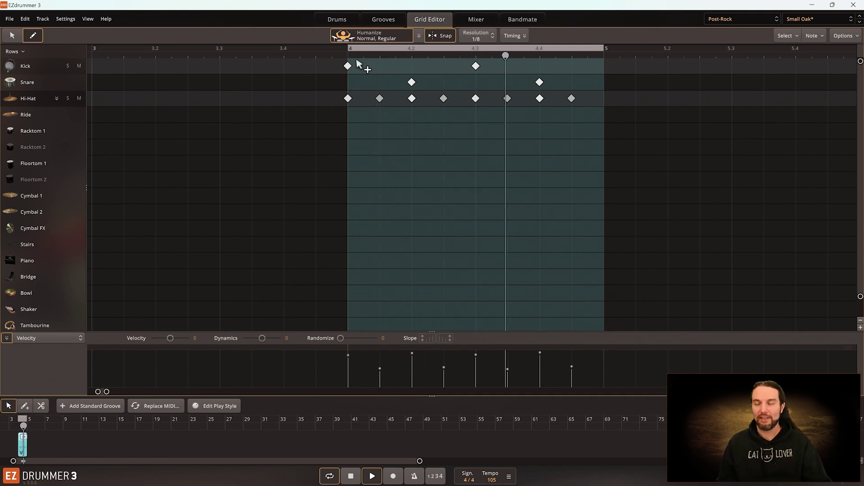
key(space)
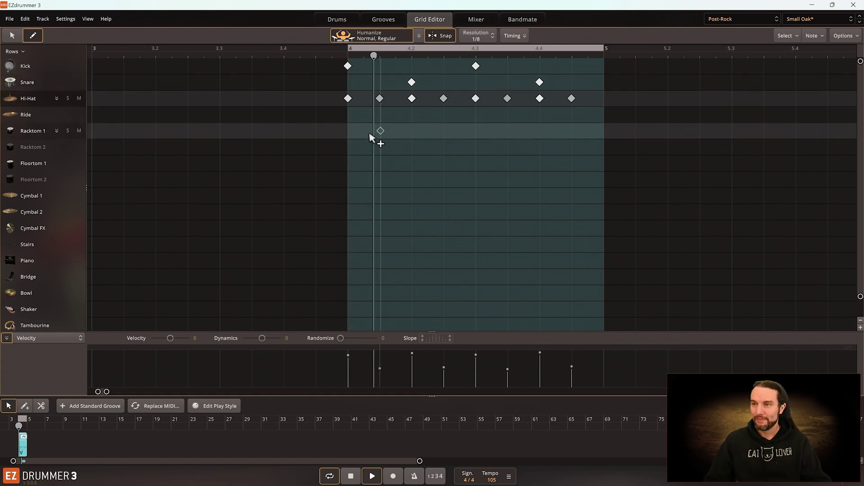
key(space)
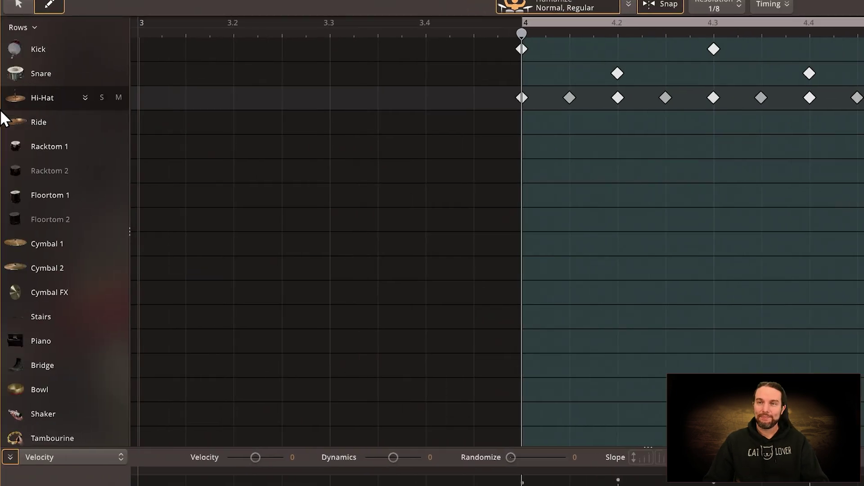
Expand the Hi-Hat into articulation rows, select the first Closed Edge note, and audition the bar
click(85, 97)
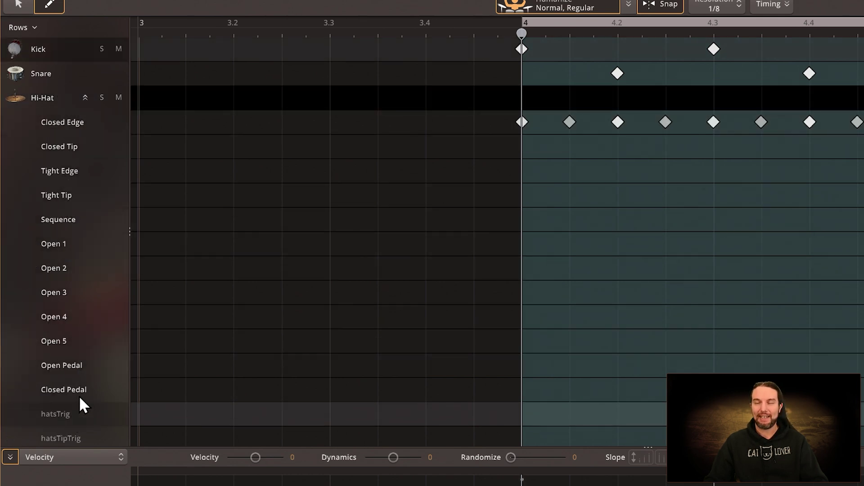
scroll(86, 198, down, 3)
scroll(87, 203, up, 3)
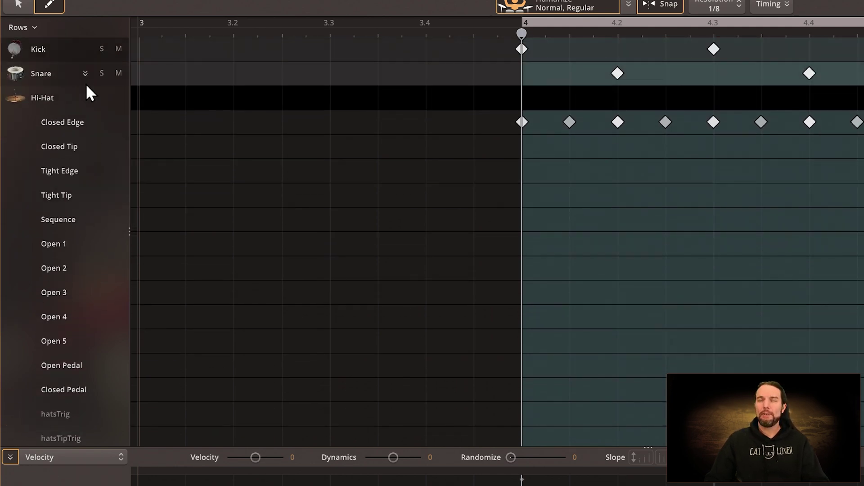
click(17, 15)
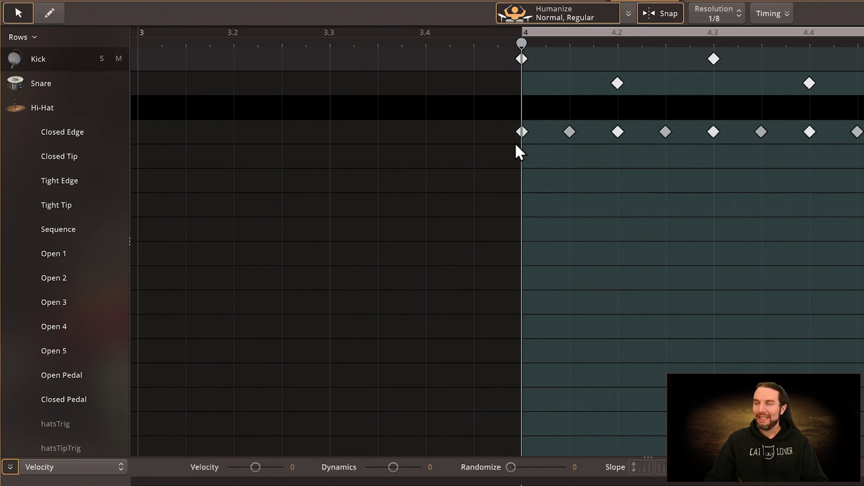
click(522, 132)
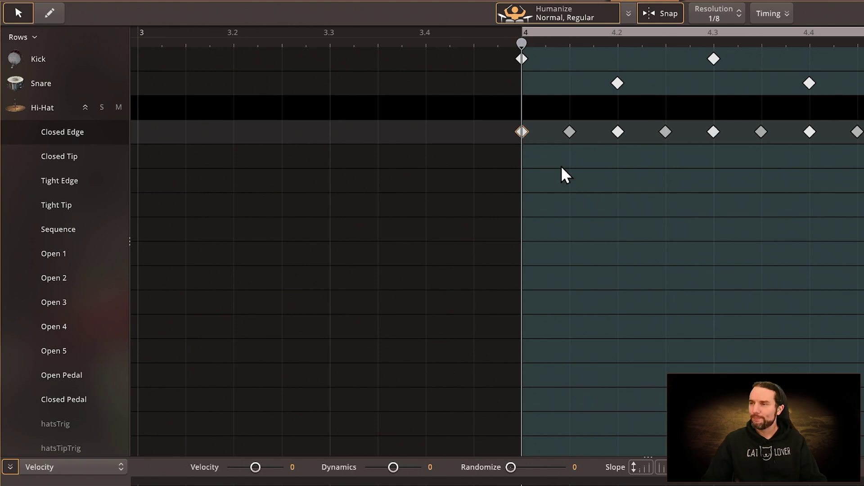
scroll(632, 202, down, 2)
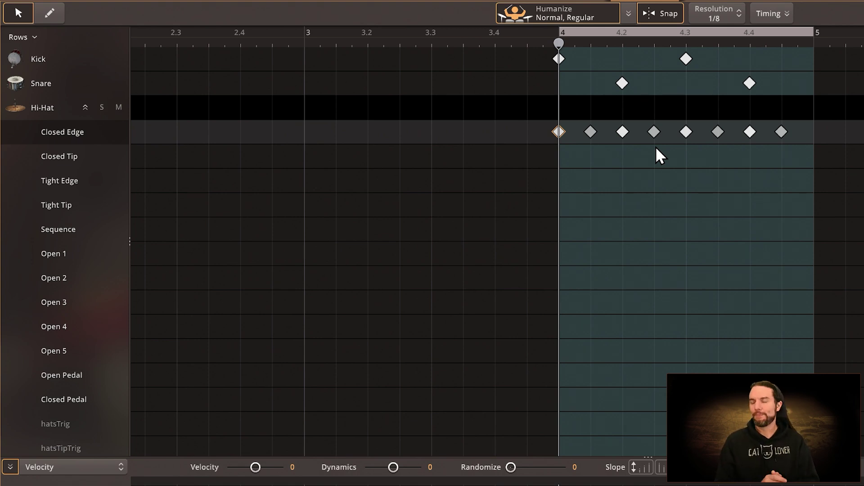
key(space)
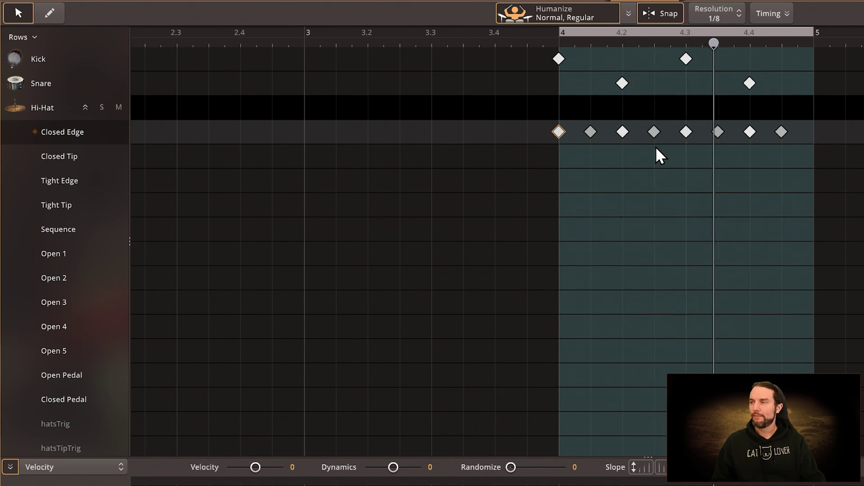
key(space)
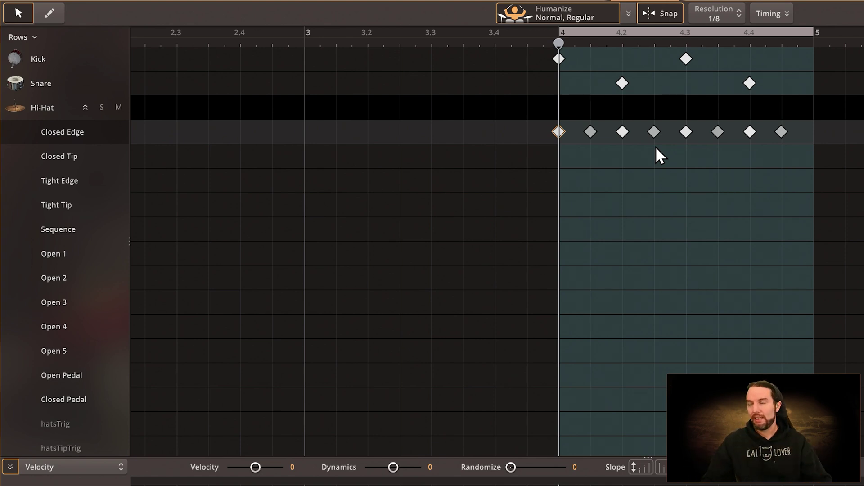
Move bar 4's first hi-hat note from Closed Edge to the Open 2 row and audition it
scroll(562, 246, right, 5)
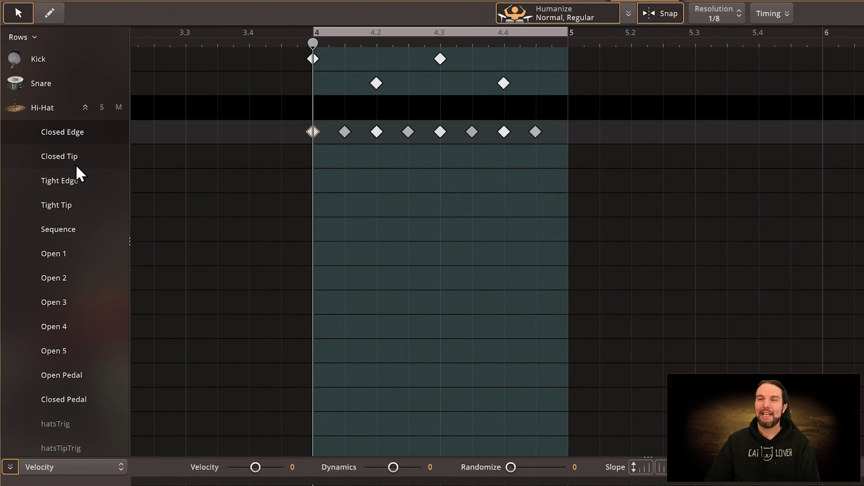
click(75, 130)
click(65, 153)
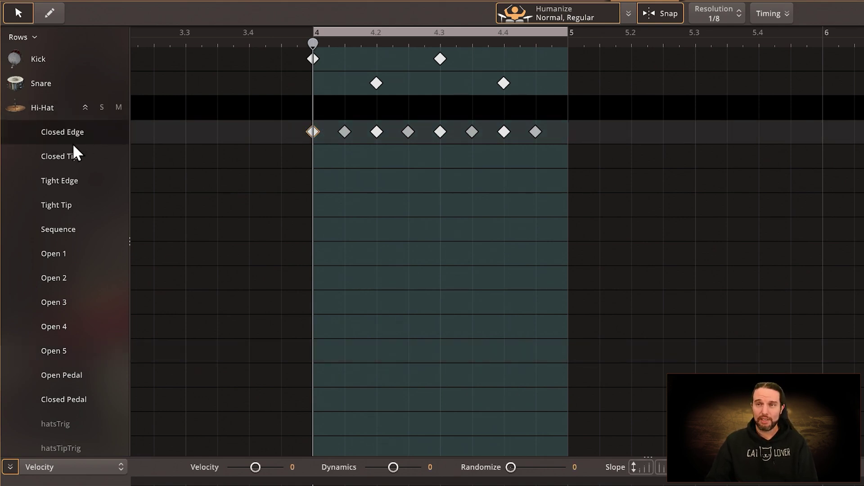
drag(312, 132, 321, 280)
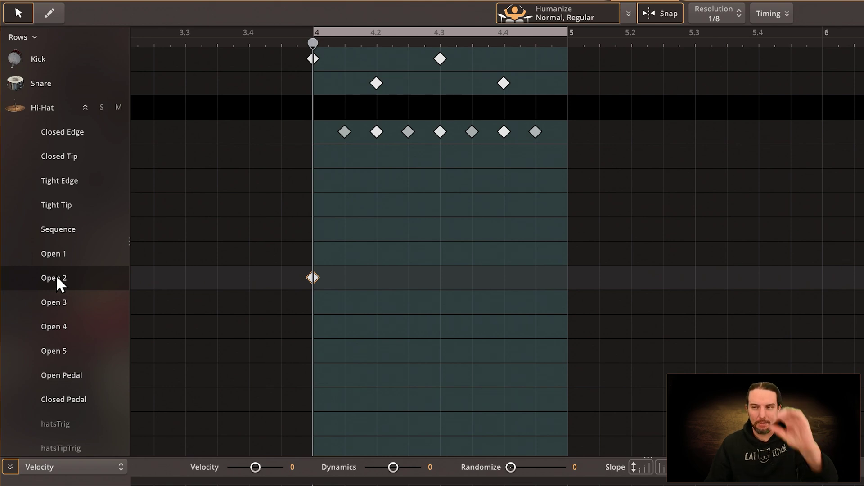
key(space)
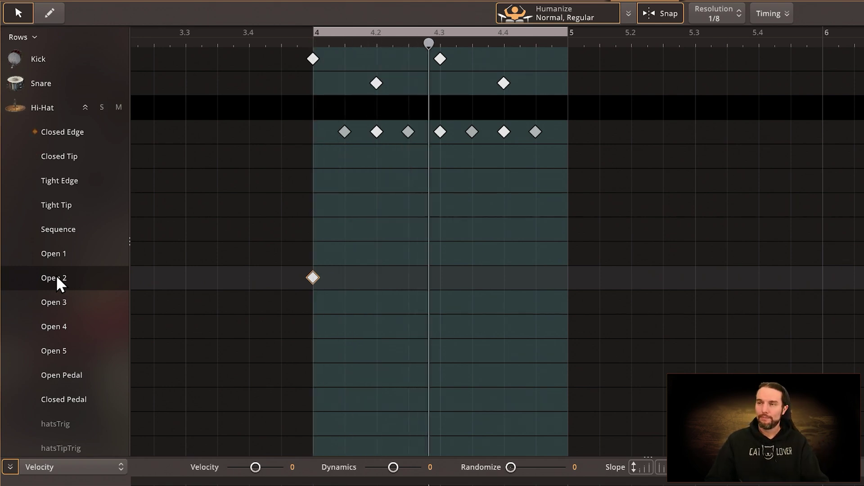
key(space)
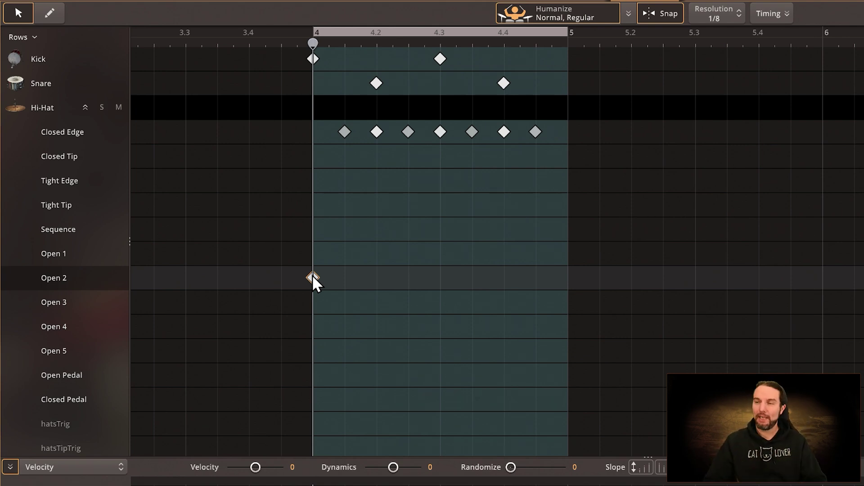
Shift that open hi-hat note down to Open 5 and play the loop again
drag(313, 277, 310, 351)
key(space)
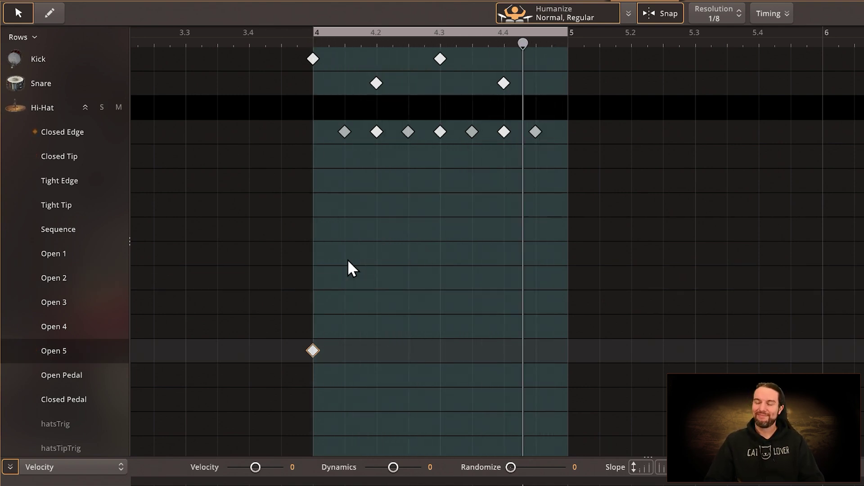
key(space)
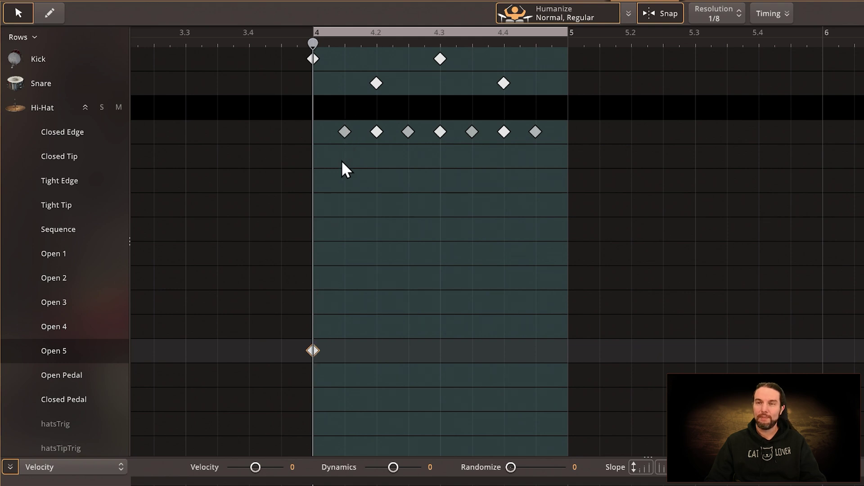
key(space)
key(space)
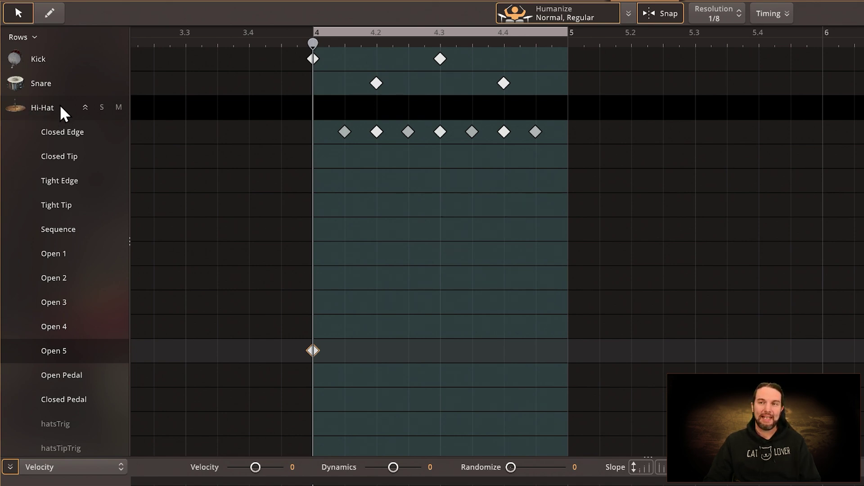
Select the Closed Edge notes, toggle Hi-Hat solo on and off, and collapse the hi-hat lane
click(41, 107)
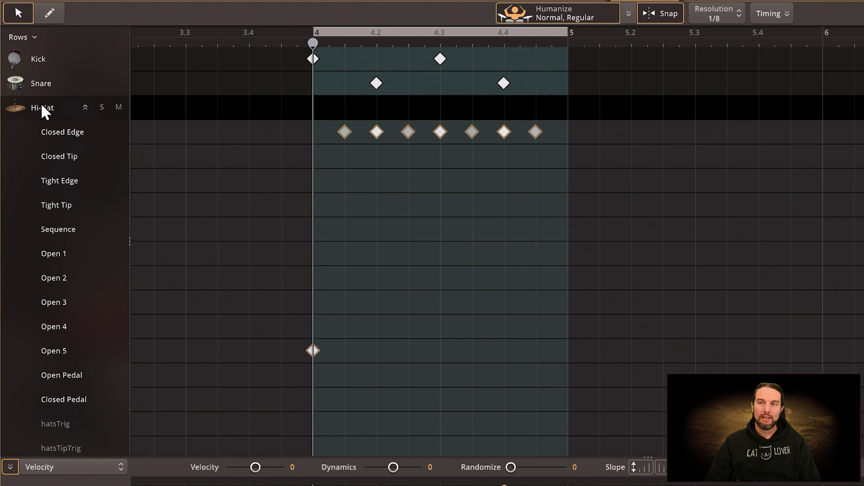
click(102, 107)
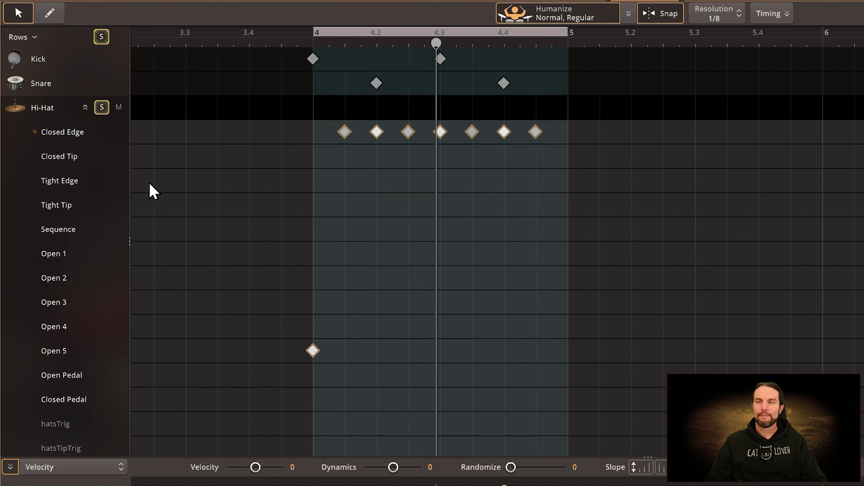
click(101, 107)
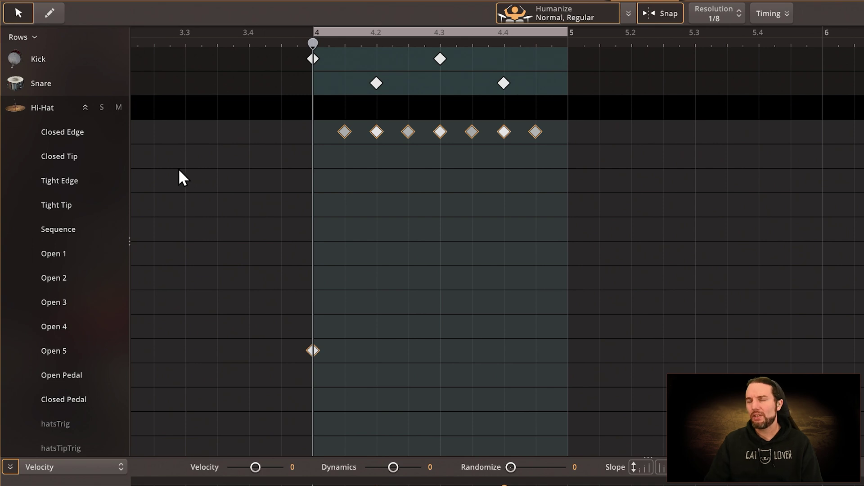
click(85, 107)
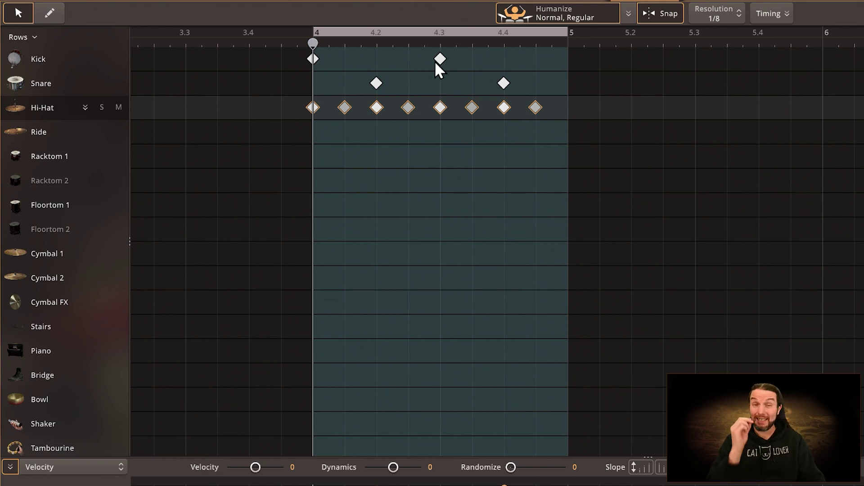
Play and stop the beat, then zoom in horizontally on bar 4
key(space)
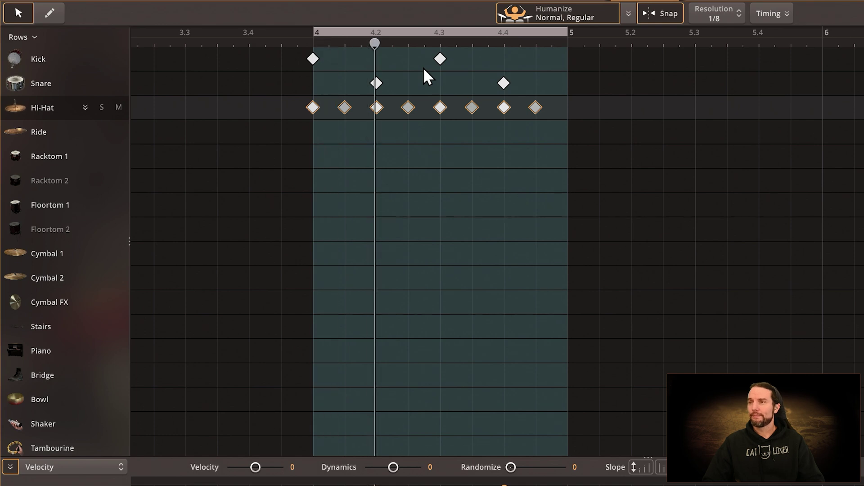
key(space)
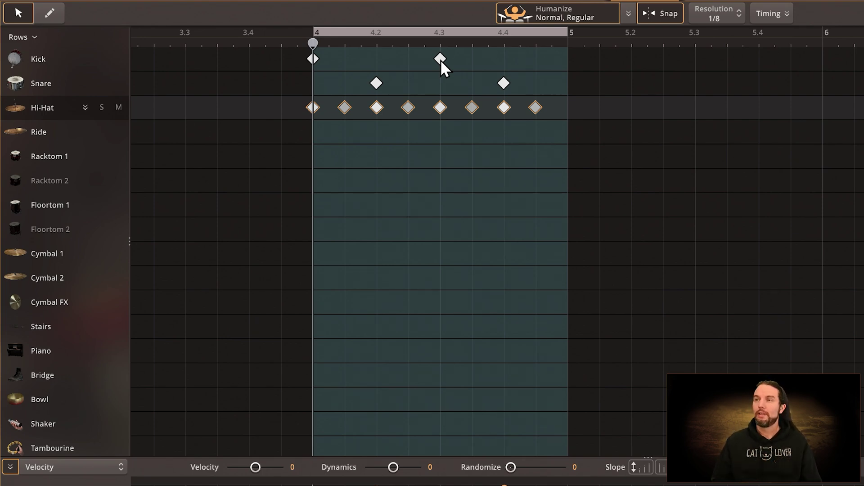
scroll(418, 164, up, 3)
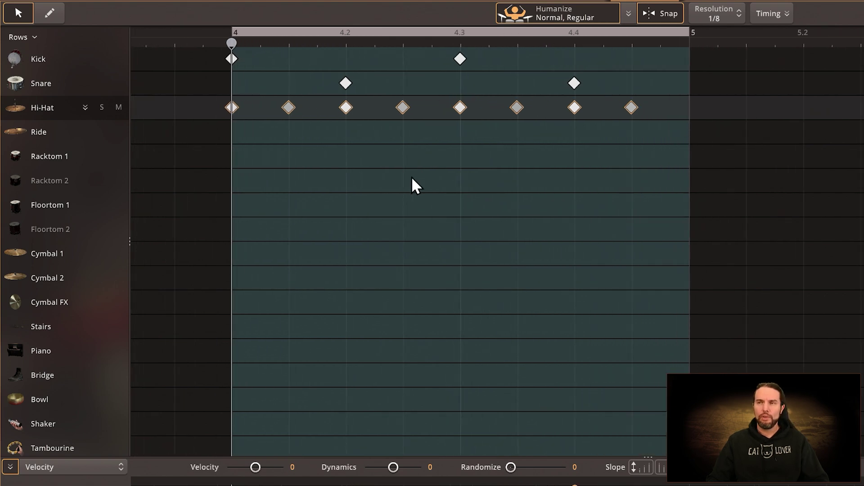
scroll(412, 178, right, 2)
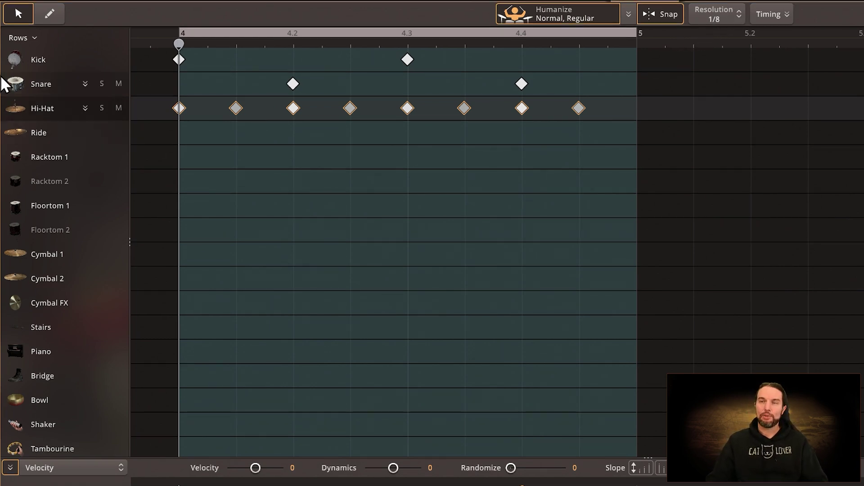
Pencil in extra kicks on the ands of 2 and 3 in bar 4 and audition them
click(49, 13)
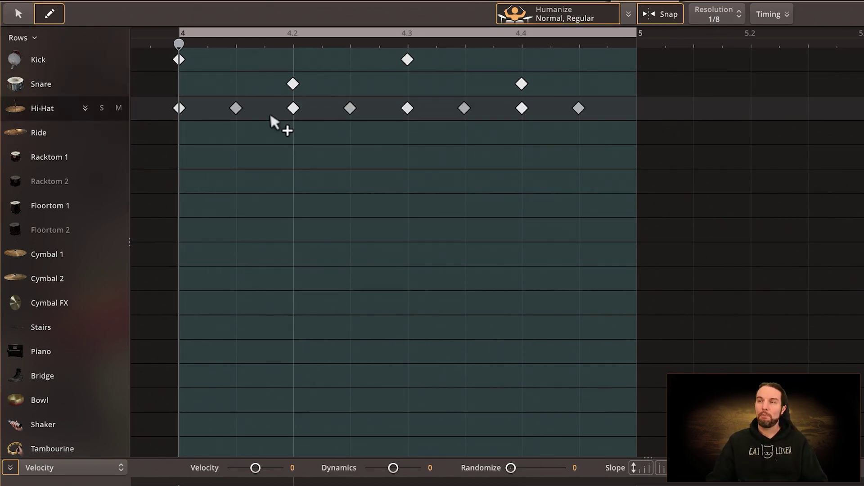
click(352, 64)
click(457, 64)
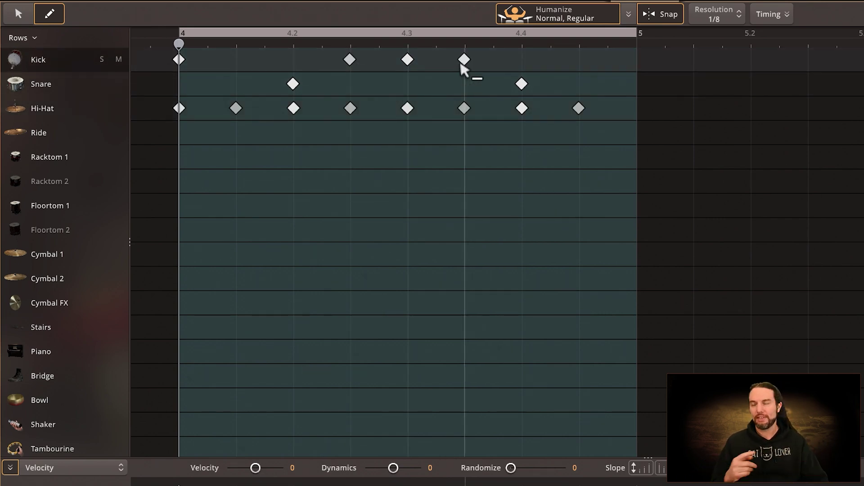
key(space)
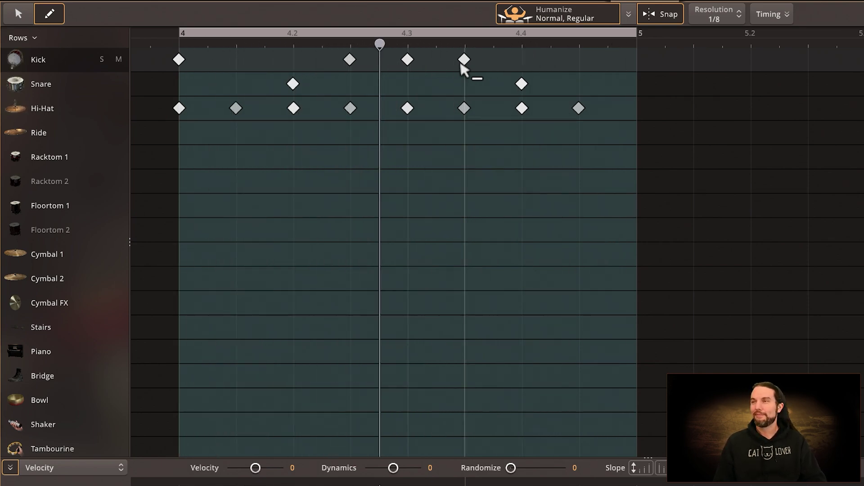
key(space)
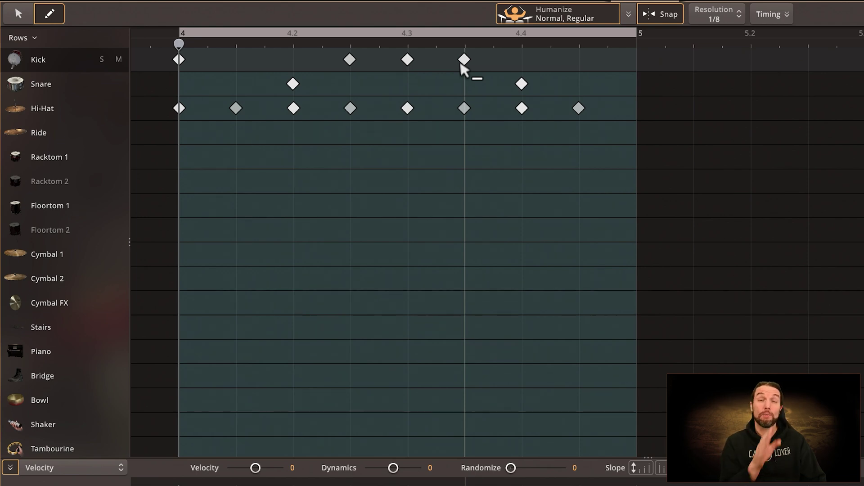
Play the beat once more, then switch to the REAPER project
key(space)
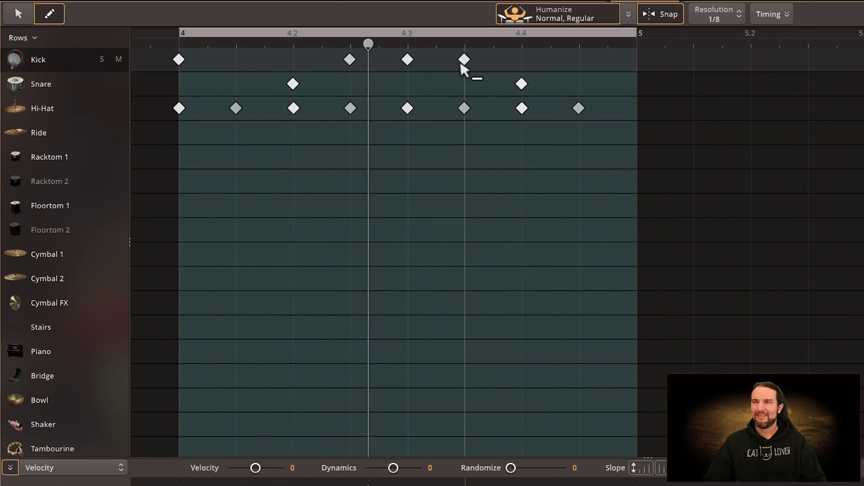
key(space)
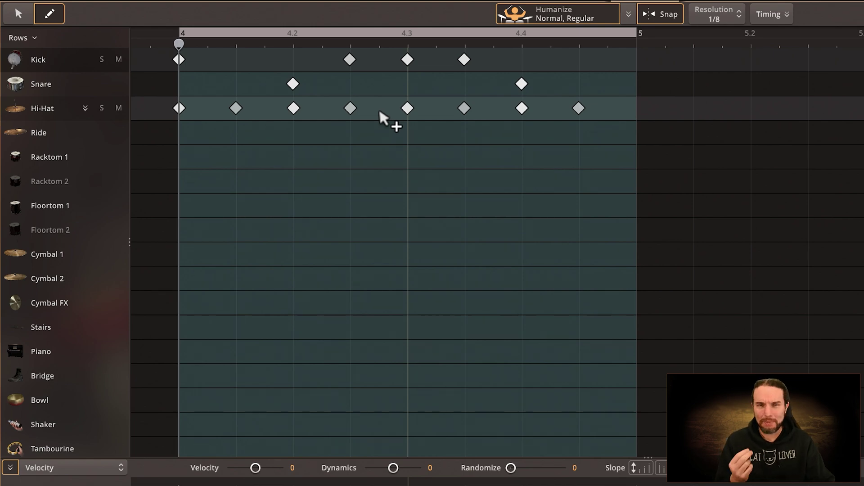
key(alt+Tab)
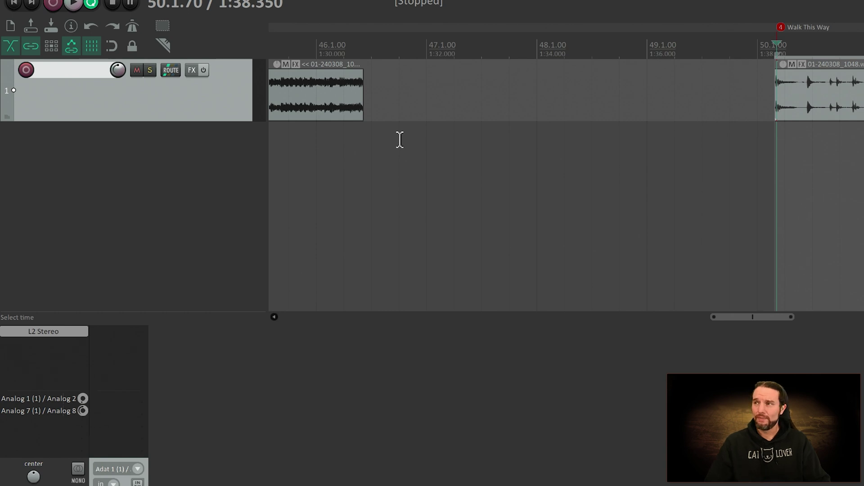
Play and stop the Walk This Way reference in REAPER, then return to EZdrummer 3's grid
key(space)
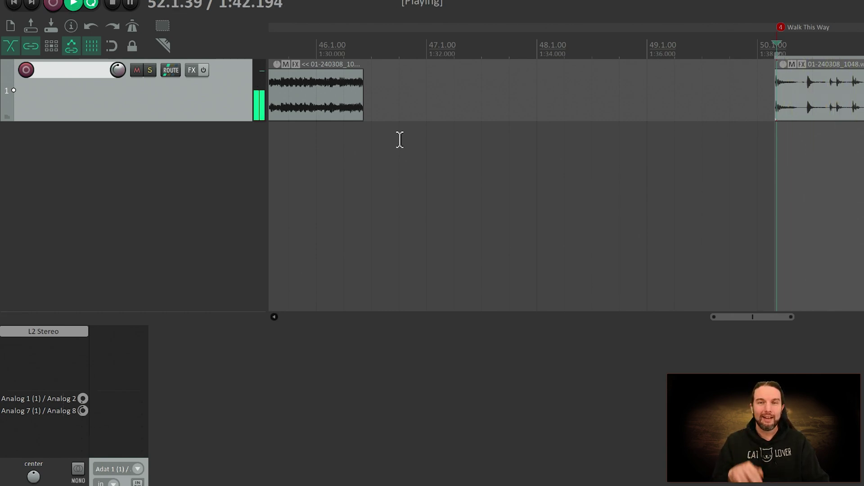
key(space)
key(alt+Tab)
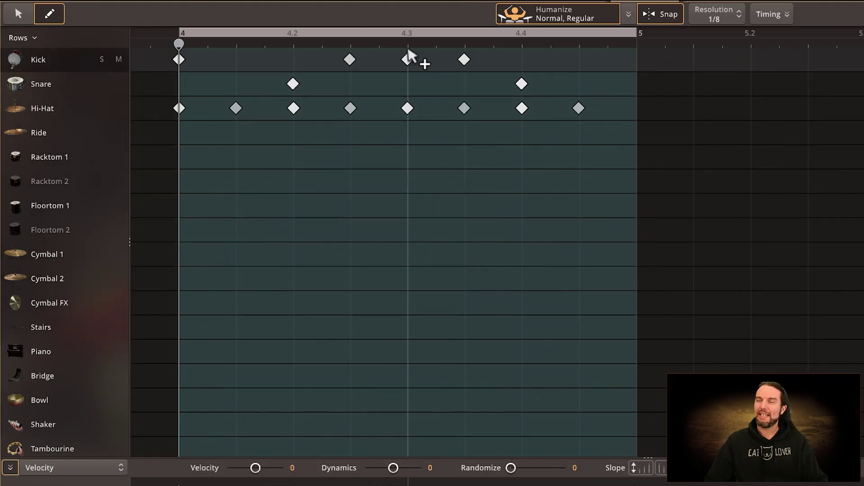
Delete the kick between beats 4.2 and 4.3 and play the bar without it
click(408, 56)
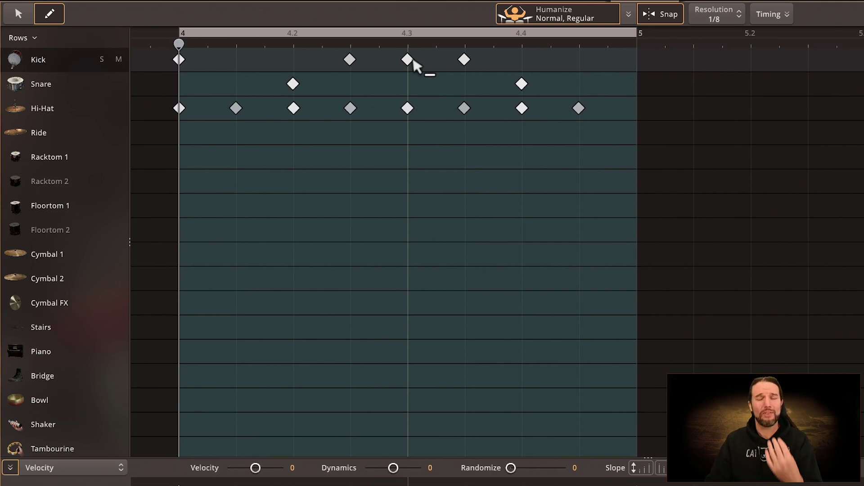
click(350, 61)
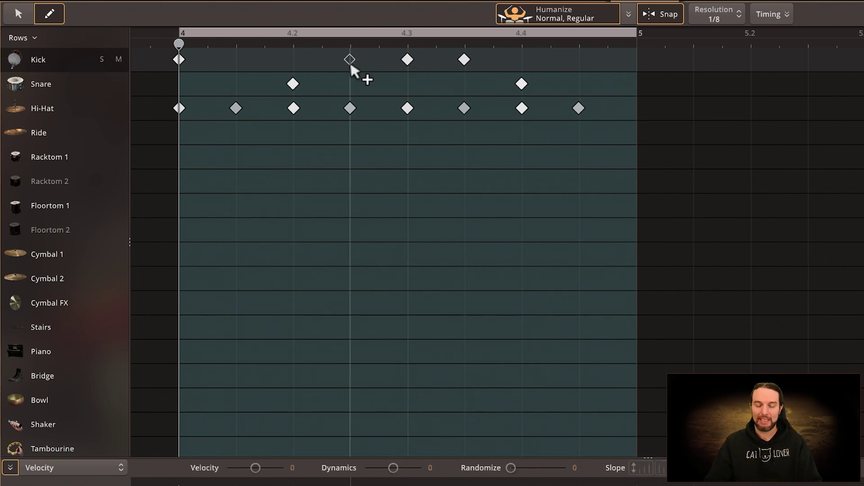
key(space)
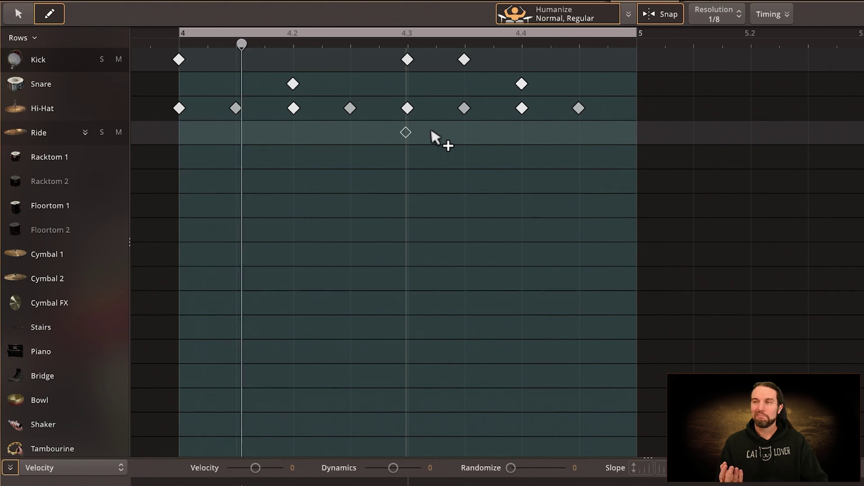
key(space)
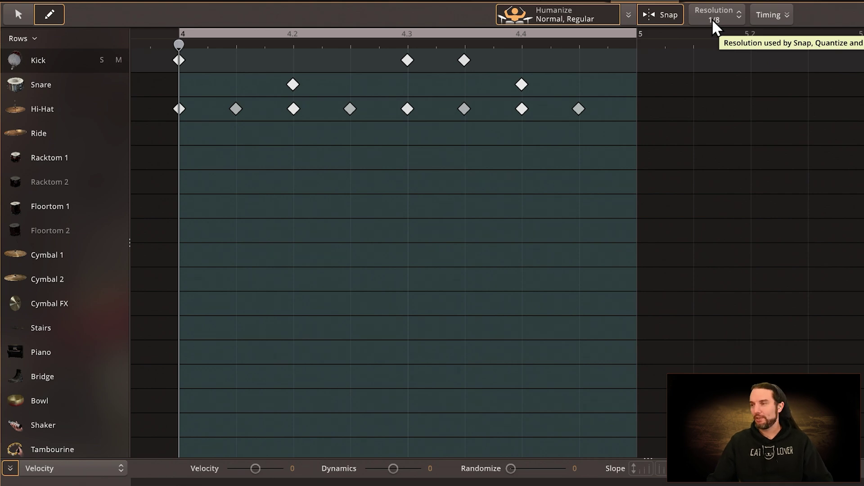
Set the grid resolution to 1/16 and add a kick one sixteenth after beat 4.3
click(713, 19)
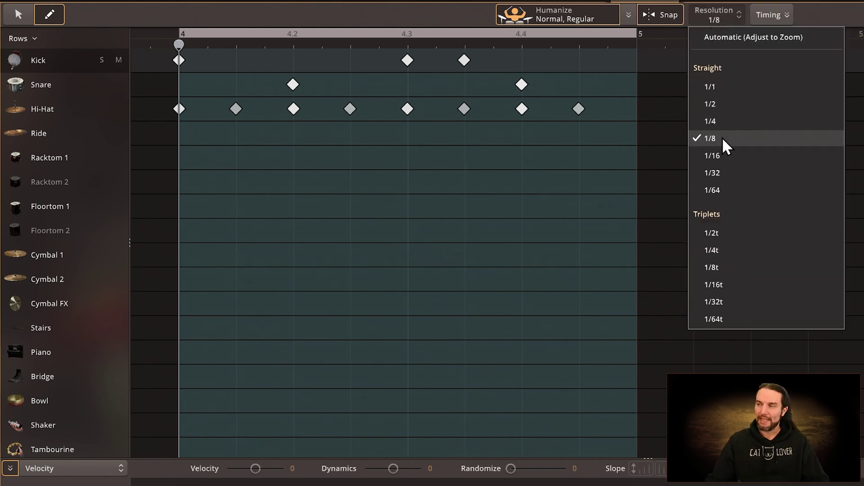
click(717, 155)
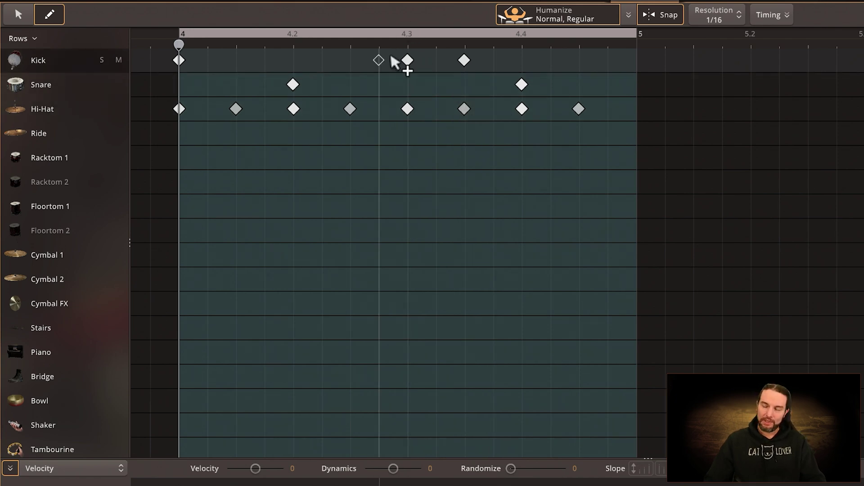
click(436, 63)
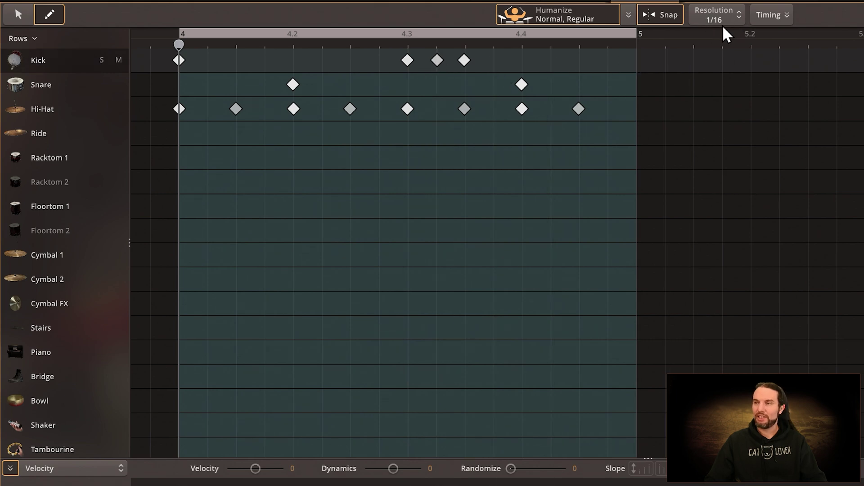
key(space)
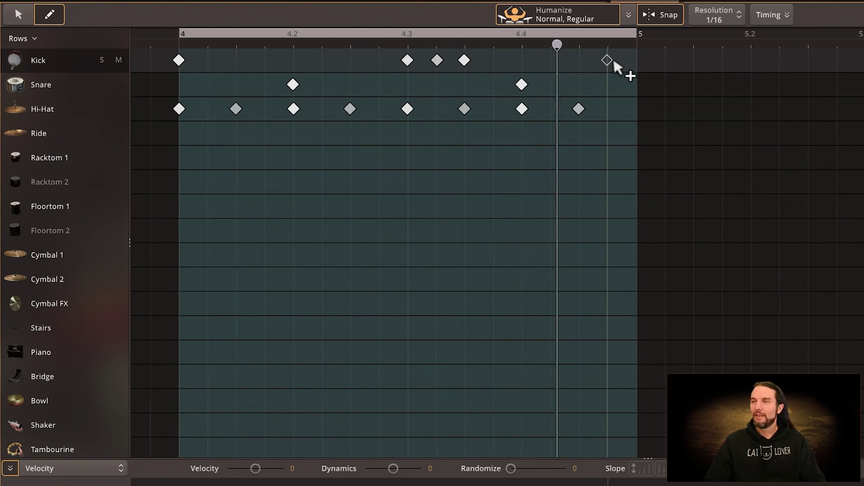
key(space)
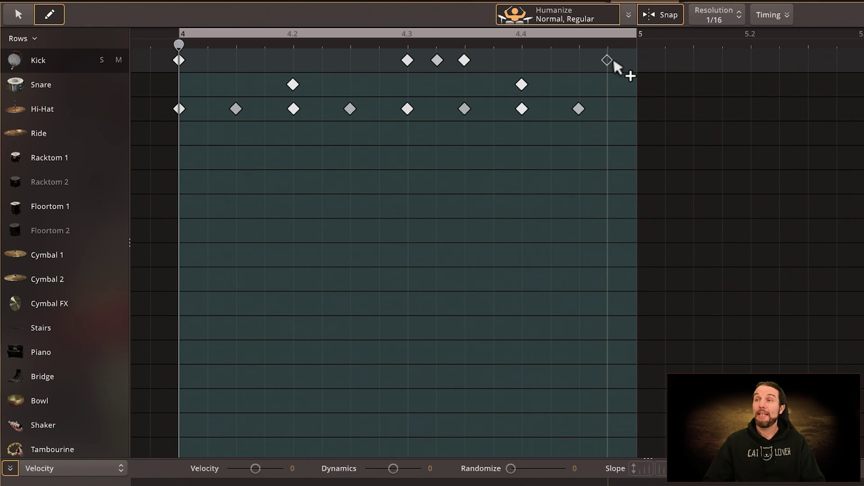
Move that extra kick to one sixteenth before beat 3 and play the beat
click(436, 59)
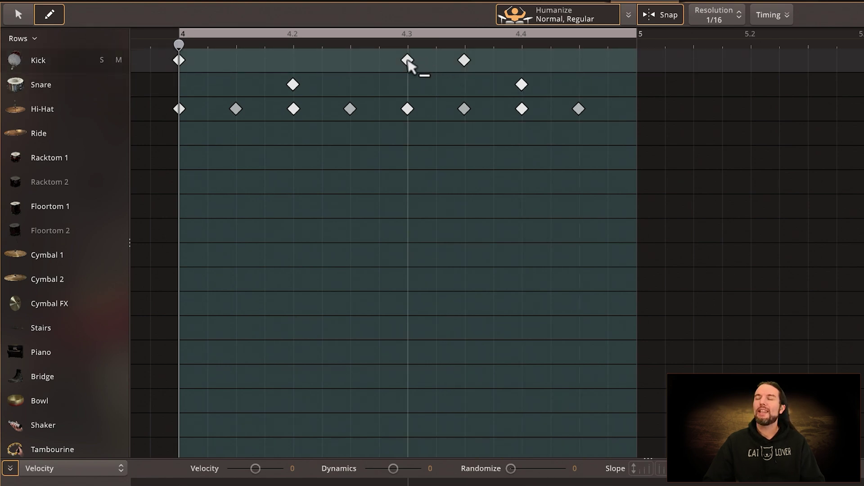
click(377, 59)
key(space)
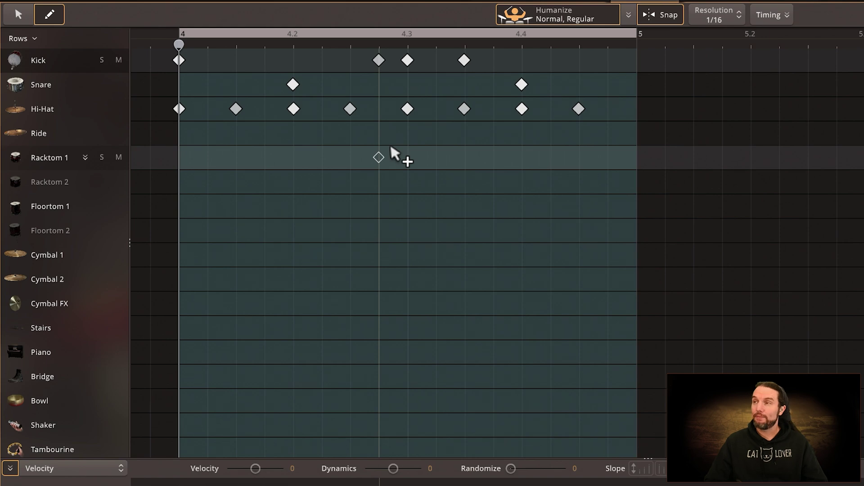
click(713, 18)
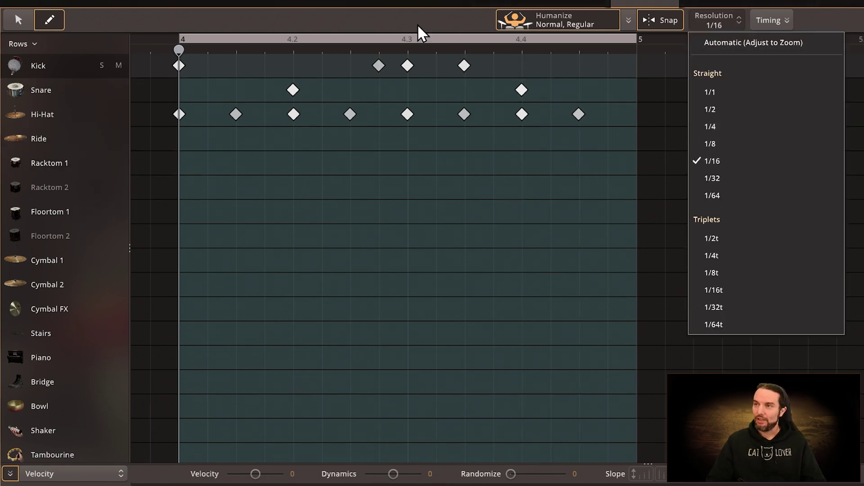
click(399, 15)
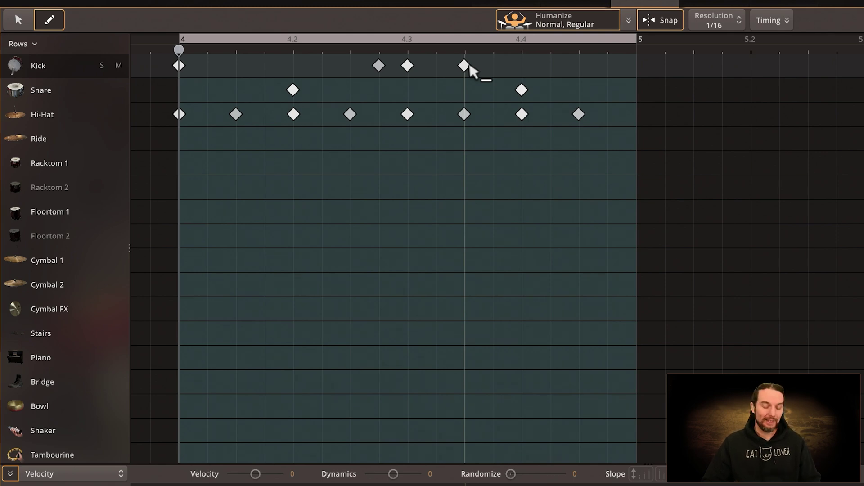
key(space)
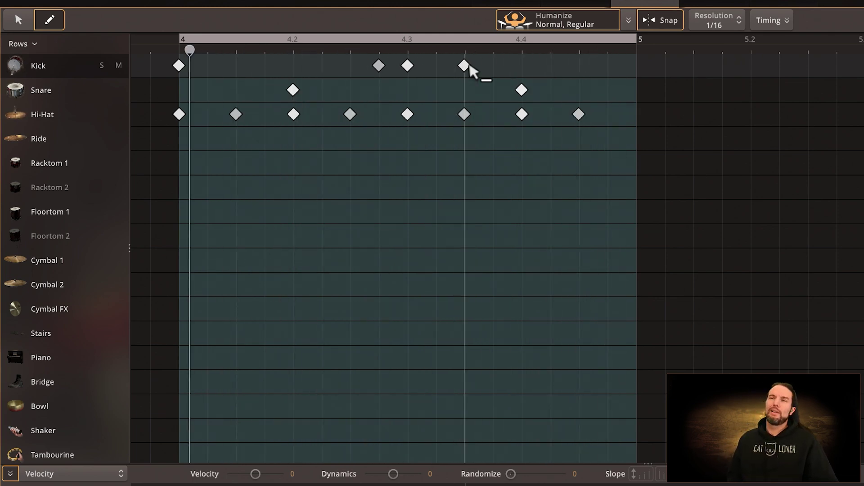
key(space)
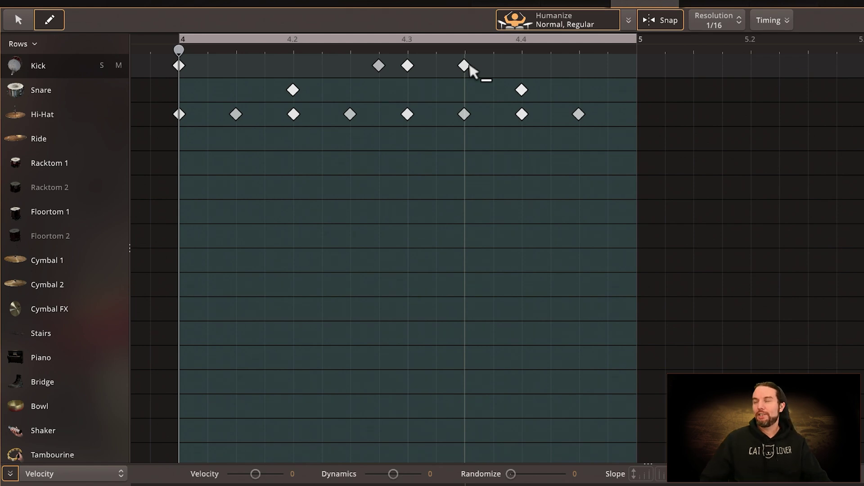
click(464, 90)
drag(464, 90, 437, 90)
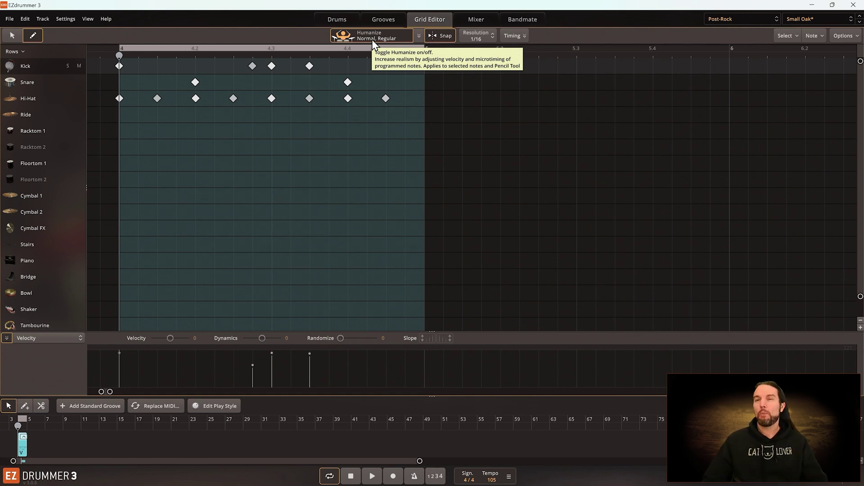
Show the kick velocities and soften the kick just before beat 3
click(26, 67)
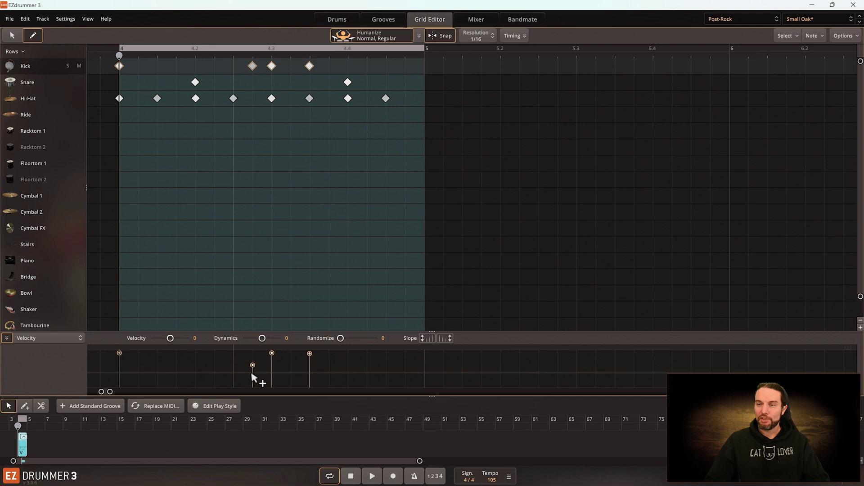
click(252, 365)
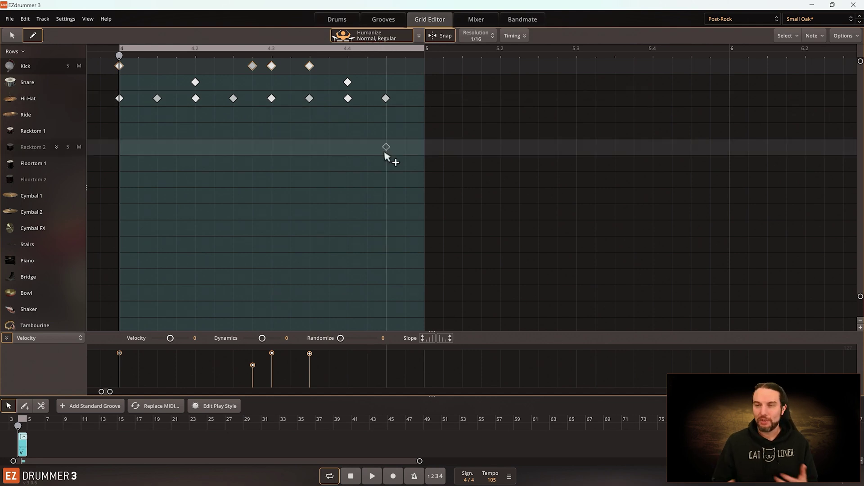
key(space)
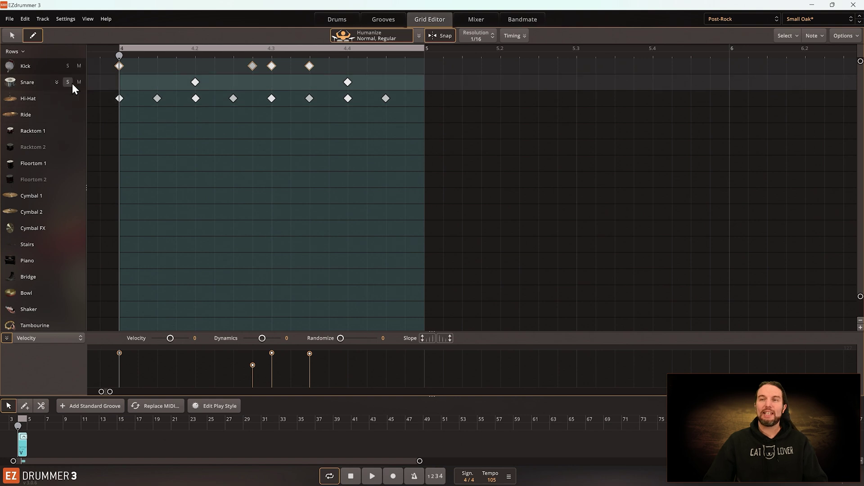
Solo the kick drum and play its part on its own
click(67, 65)
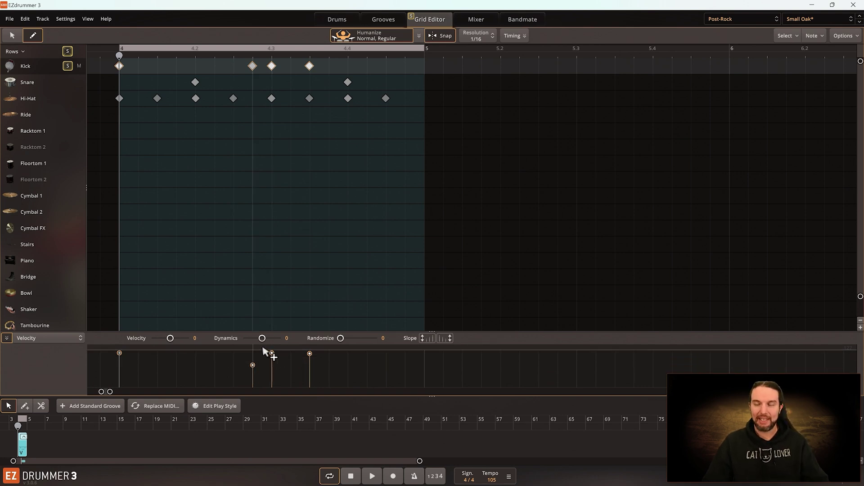
key(space)
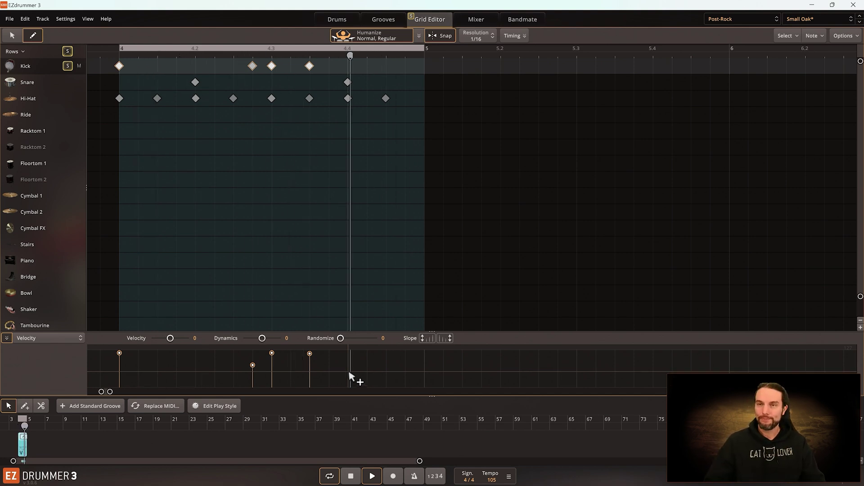
key(space)
click(26, 87)
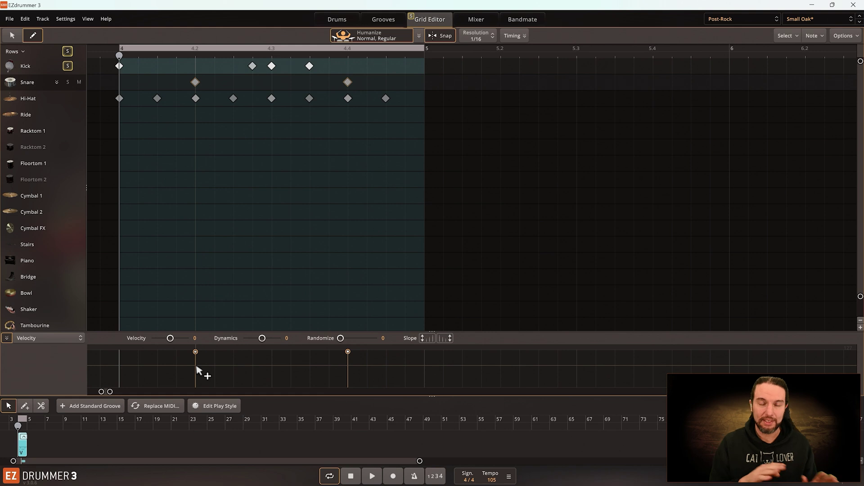
Play the beat with the snare soloed, then stop and unsolo the snare
key(space)
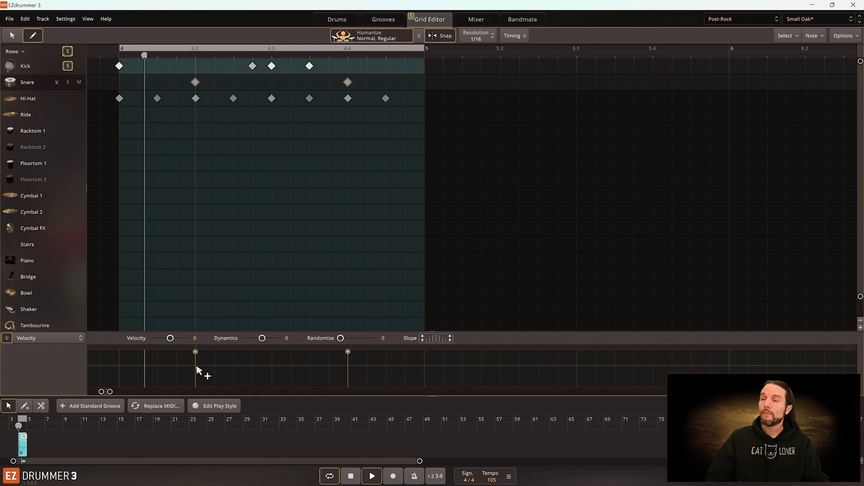
click(68, 82)
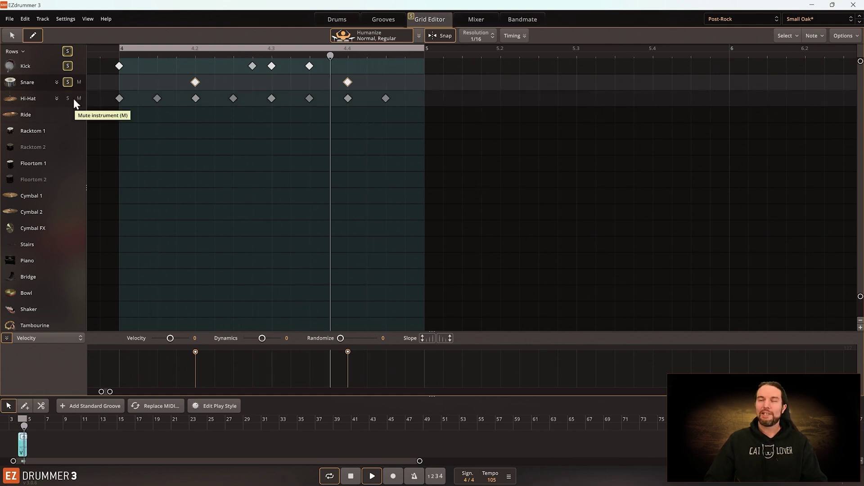
key(space)
click(67, 82)
Unsolo the kick and show the hi-hat velocities while the beat plays
click(68, 66)
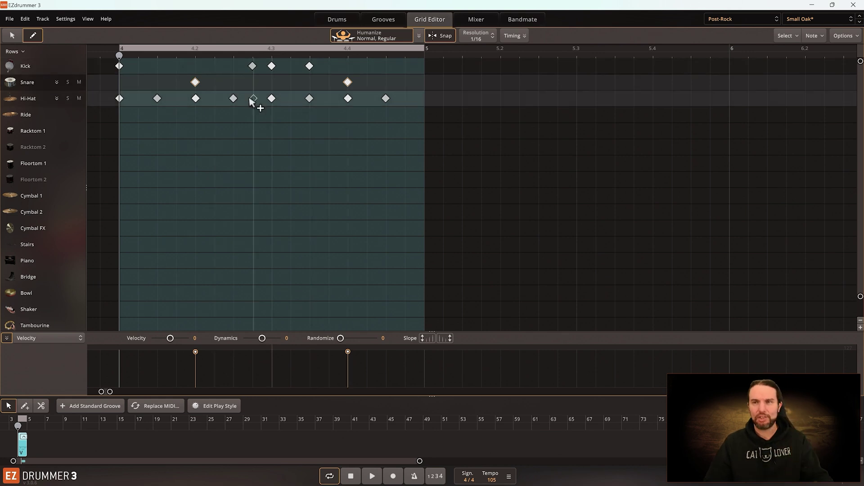
key(space)
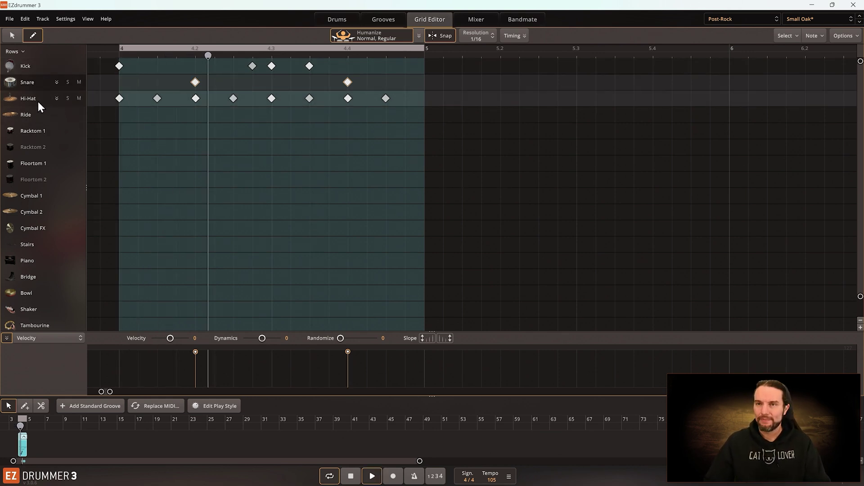
click(35, 100)
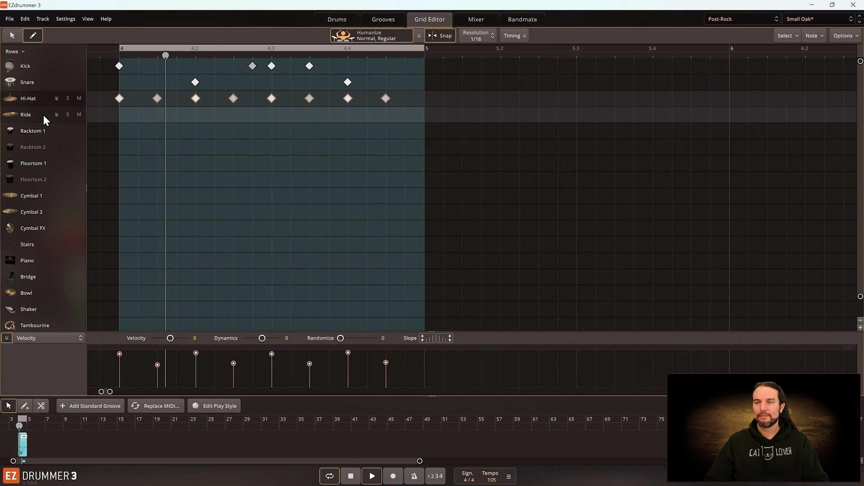
key(space)
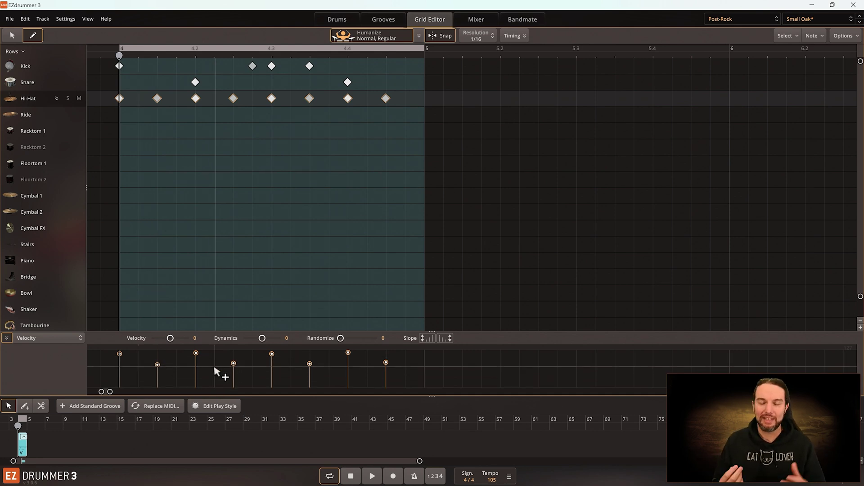
Listen to the hi-hat accents again, then collapse the velocity editing area
key(space)
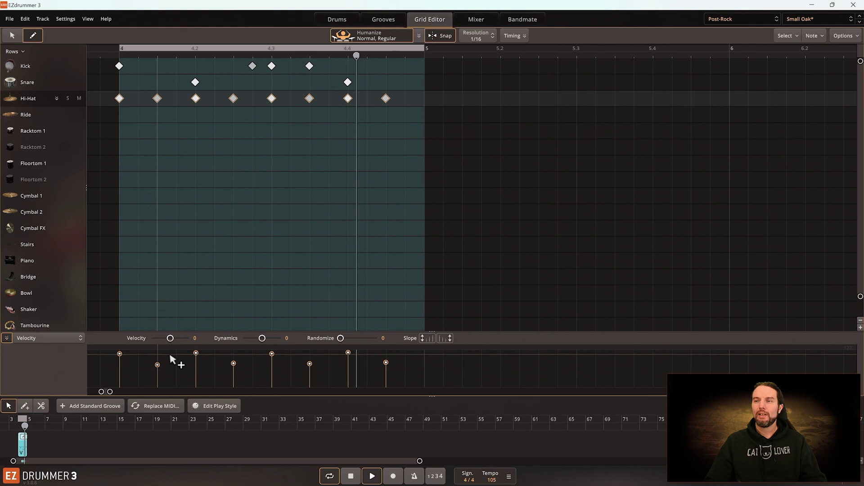
key(space)
click(6, 339)
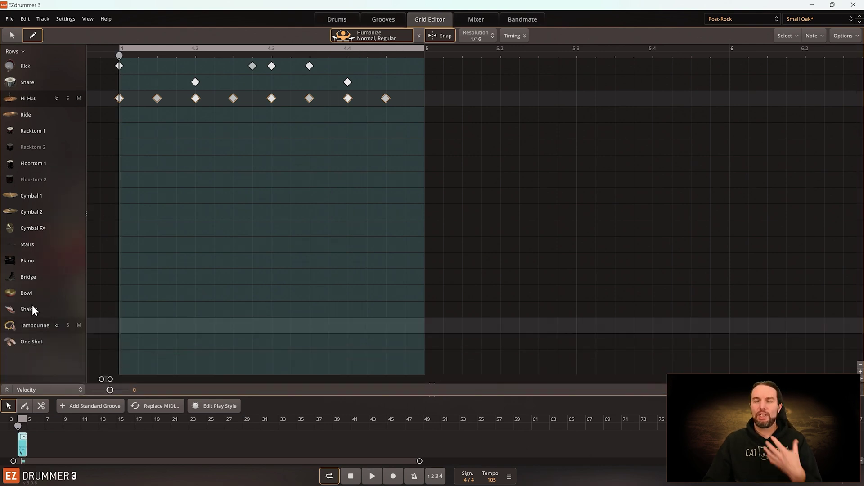
Expand the hi-hat into its articulation rows, solo it, and audition the Closed Edge and Open 5 hits
click(57, 98)
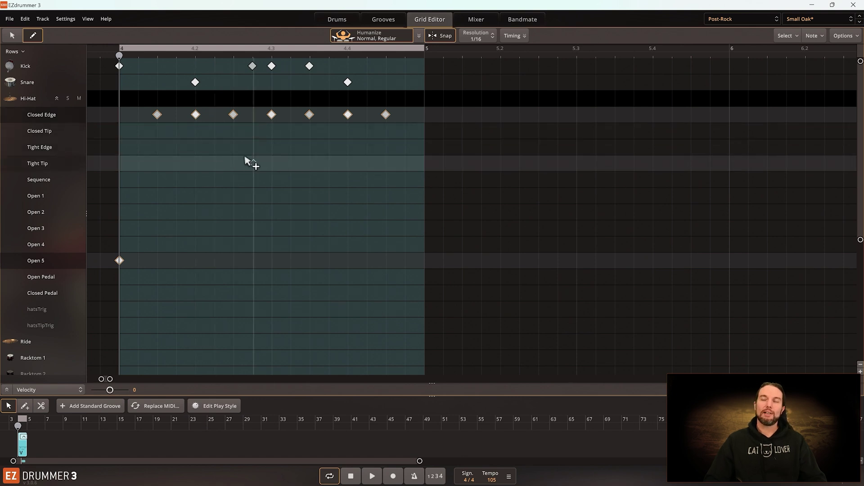
key(space)
click(66, 99)
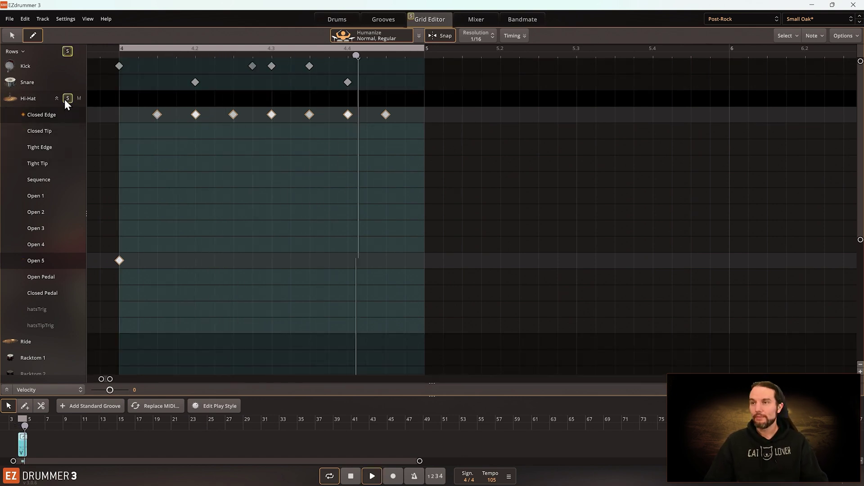
key(space)
click(14, 36)
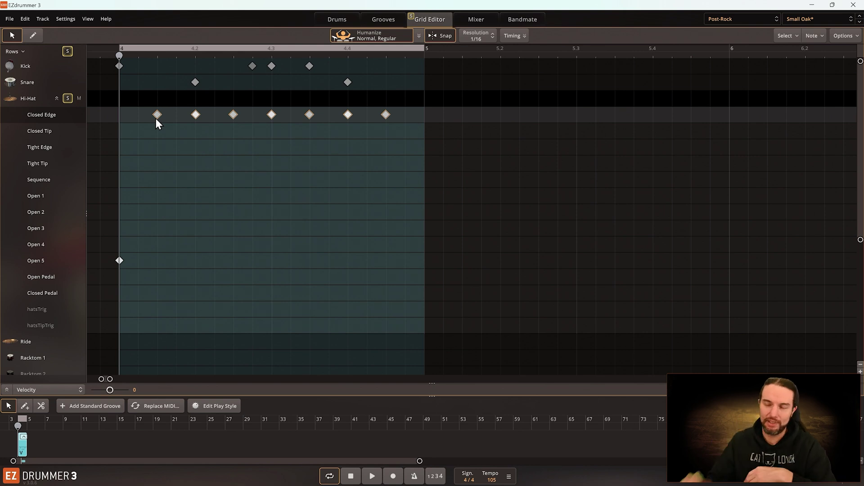
Move the seven hi-hat hits to Open 1, audition them, and unsolo the hi-hat
drag(155, 118, 153, 199)
key(space)
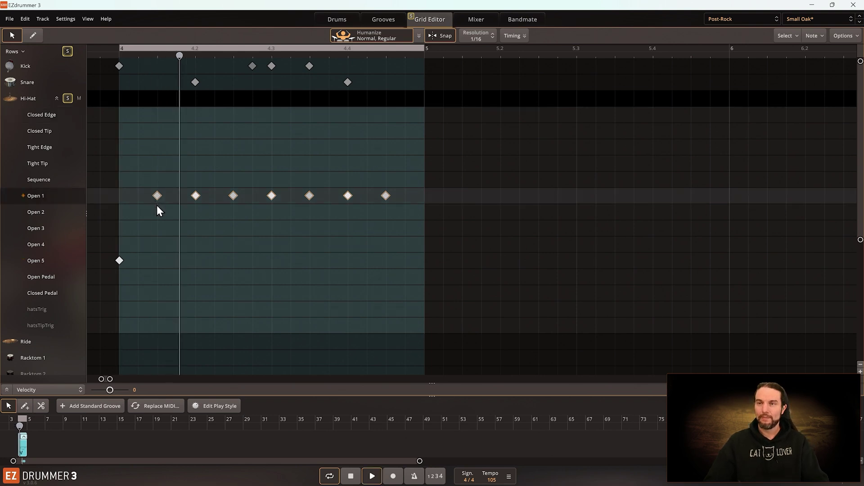
click(68, 99)
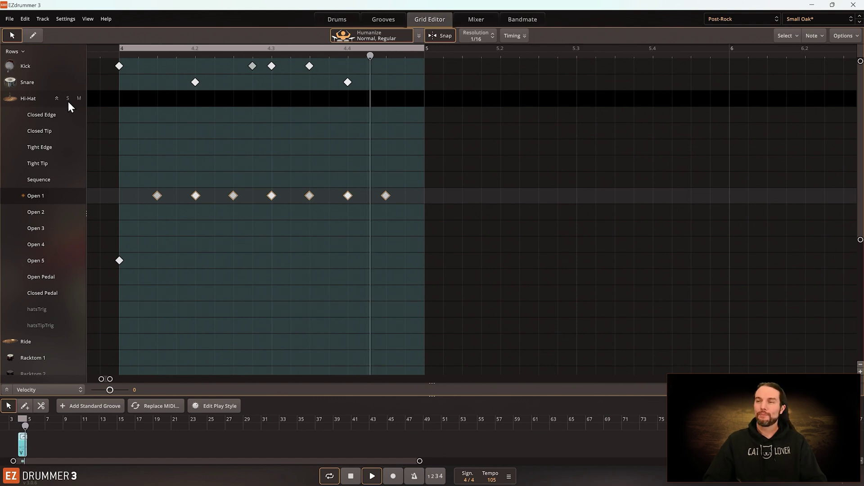
key(space)
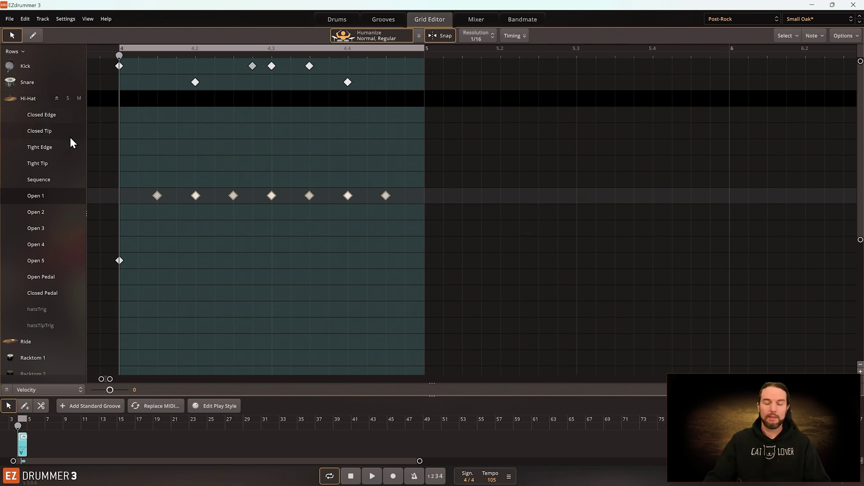
Put the hi-hat hits back on Closed Edge and set the grid resolution to 1/8
key(Up)
key(Up)
key(Up)
key(Up)
key(Up)
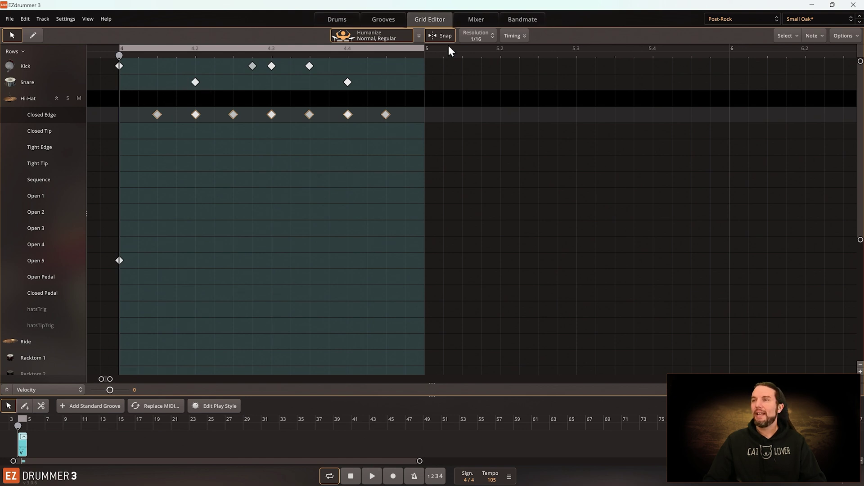
click(477, 36)
click(483, 117)
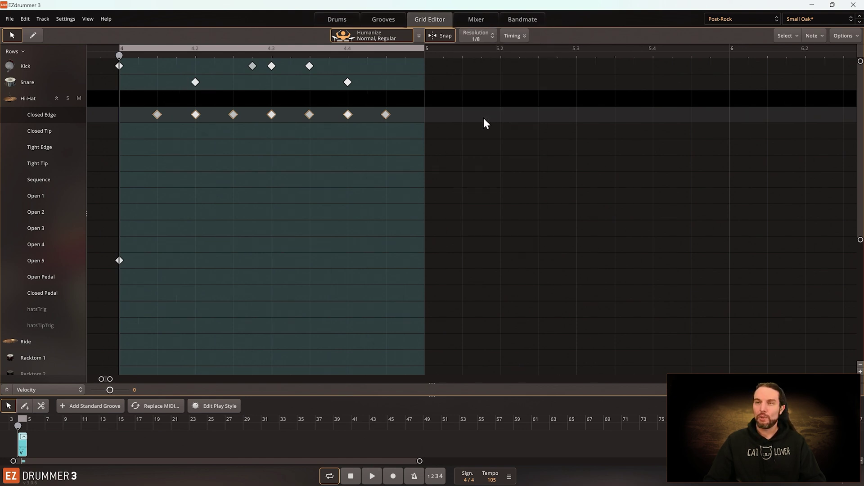
scroll(153, 155, up, 5)
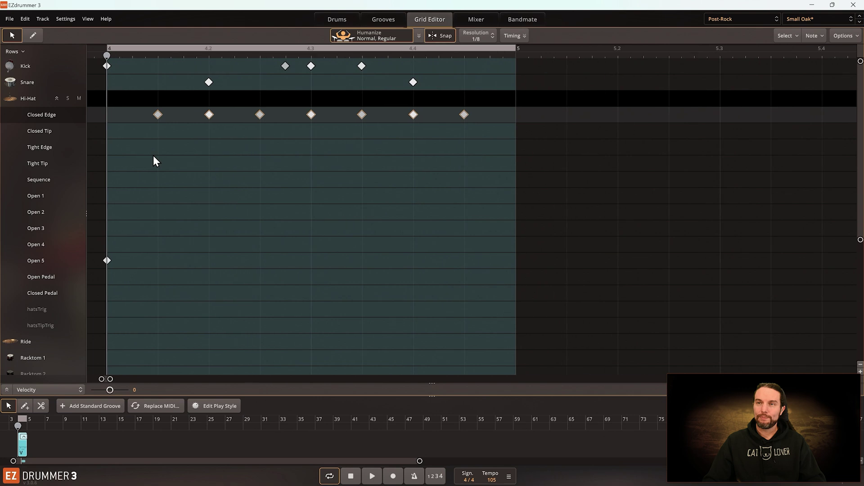
Select the Open 5 downbeat note, then the first Closed Edge hi-hat note after it
scroll(176, 168, left, 2)
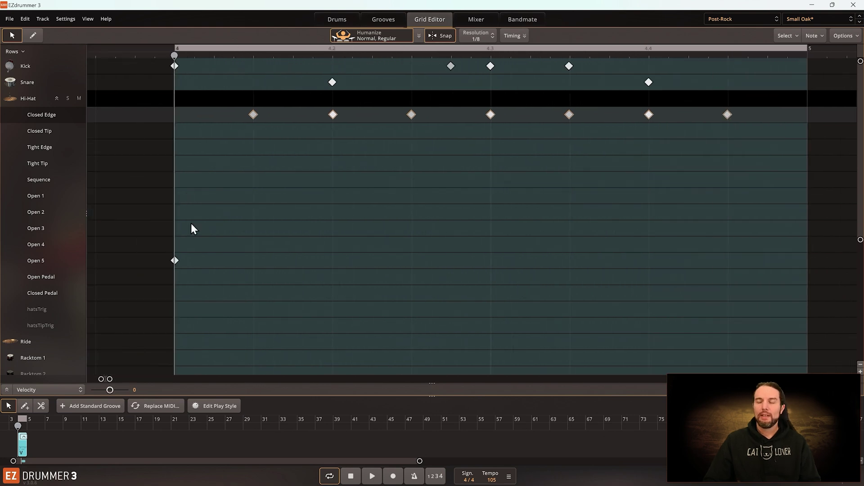
click(175, 261)
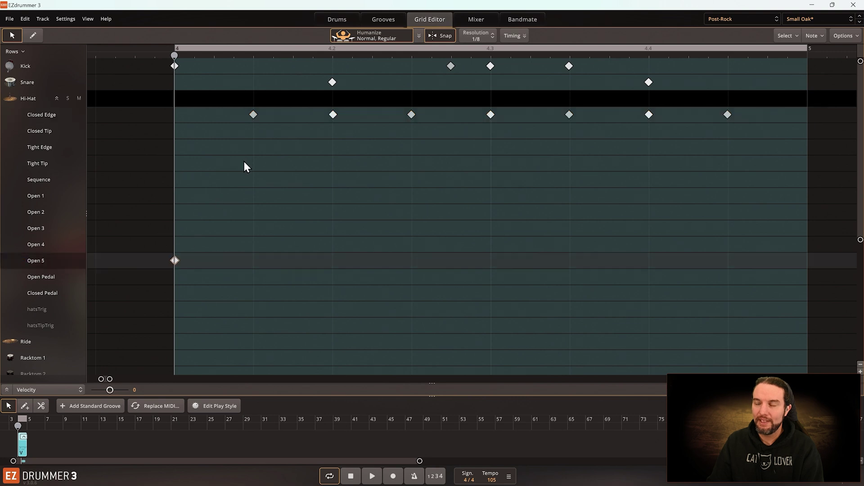
click(253, 115)
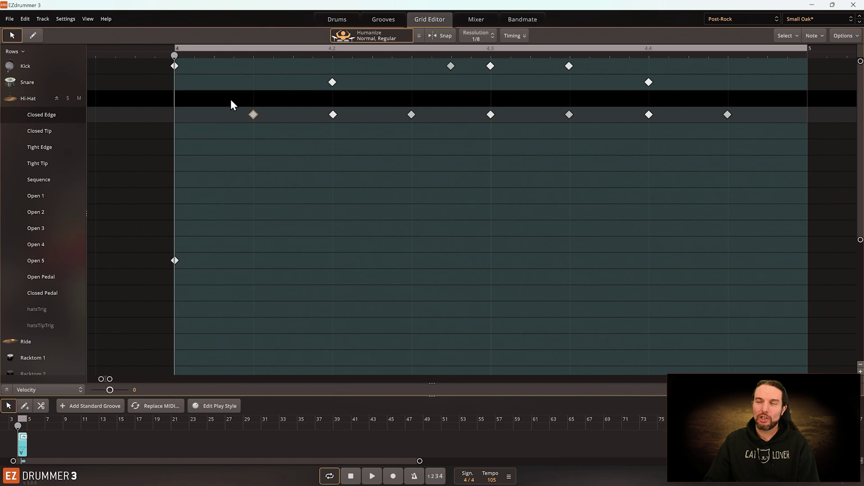
Nudge the first Closed Edge hi-hat slightly early and listen to the beat
drag(254, 111, 255, 112)
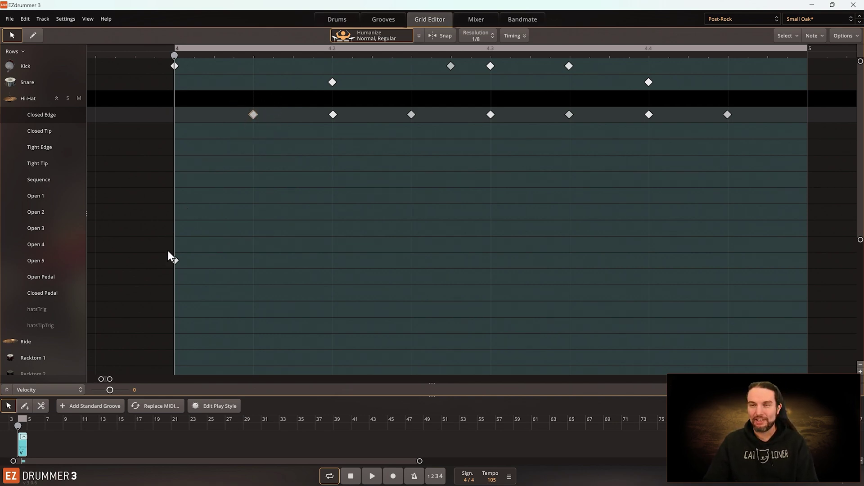
double_click(170, 255)
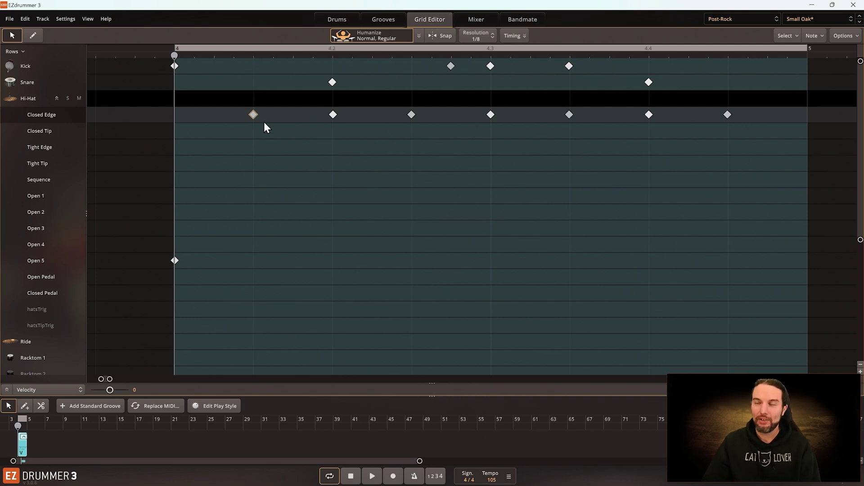
drag(253, 115, 242, 117)
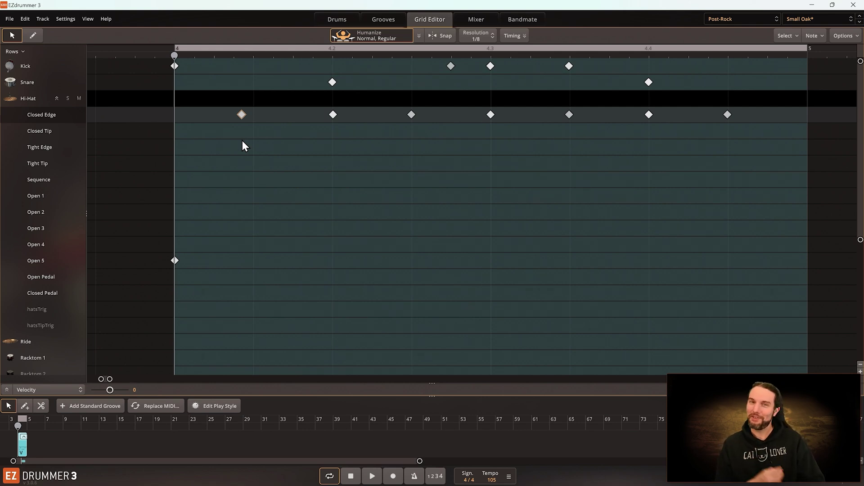
key(space)
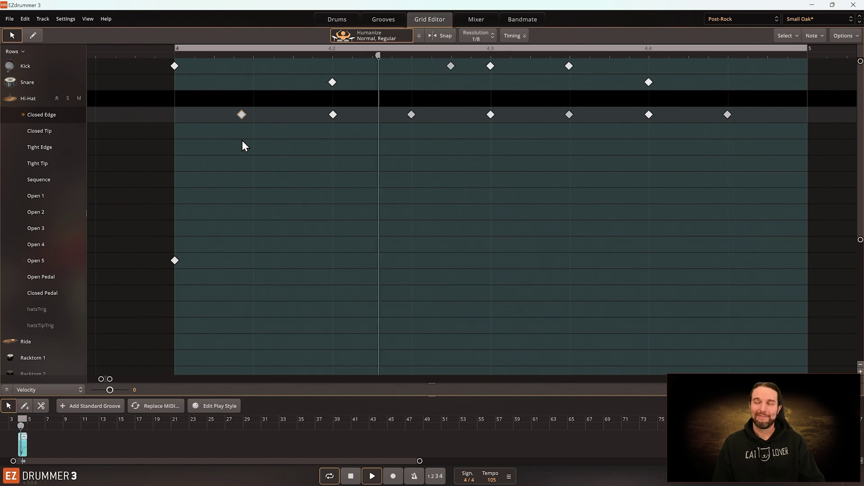
key(space)
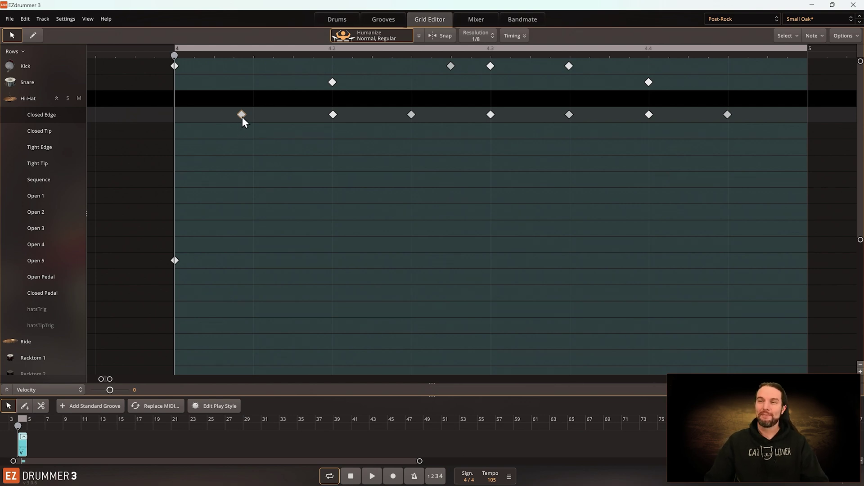
Shift that hi-hat slightly late, listen, then move it back toward the grid line
drag(242, 116, 266, 121)
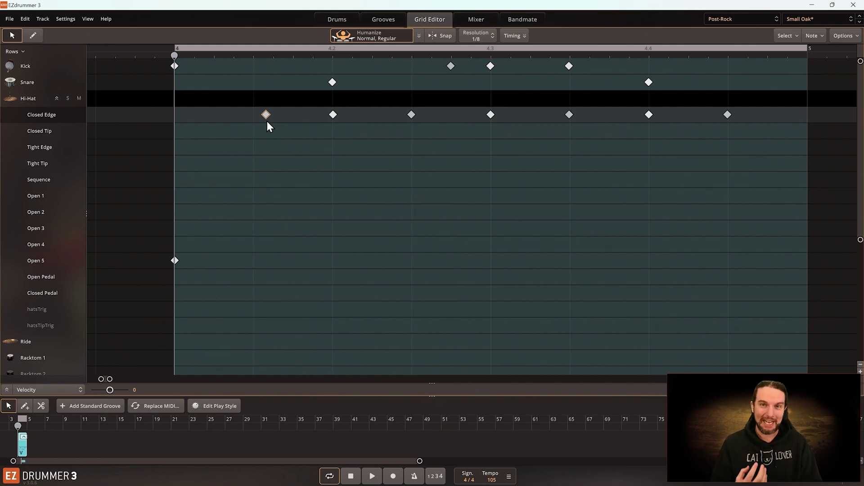
key(space)
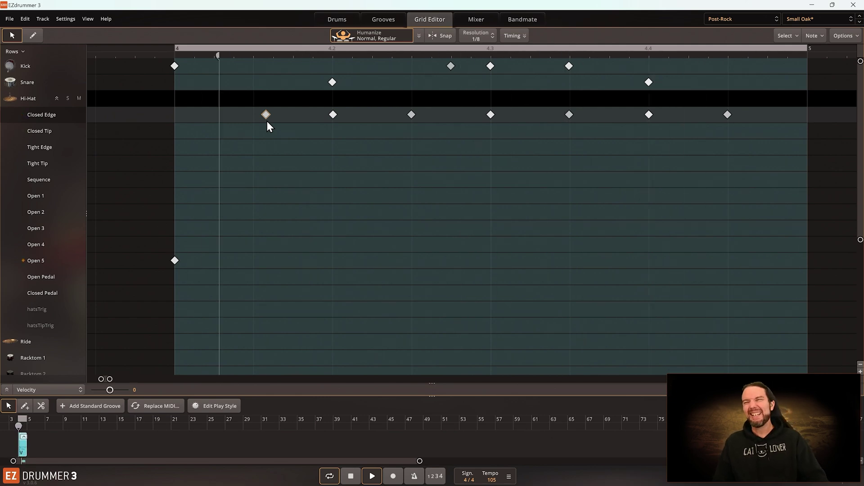
key(space)
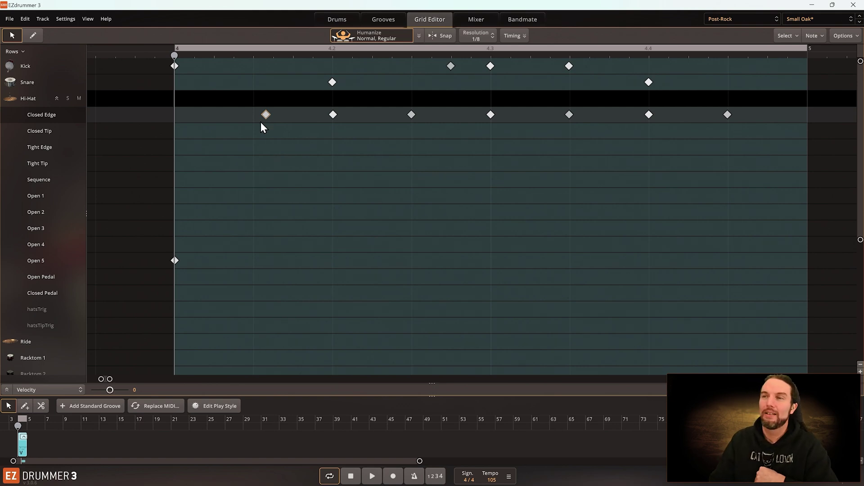
drag(265, 117, 254, 121)
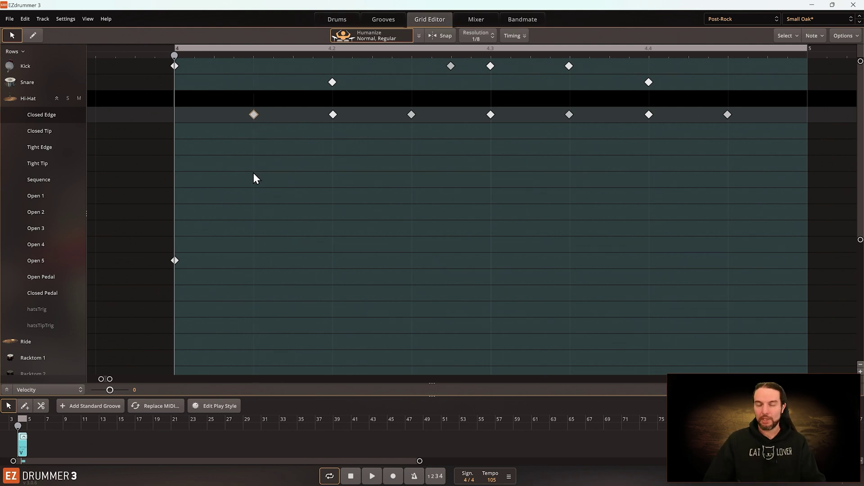
Audition the on-grid hi-hat, push it slightly late, and move it into the Open Pedal row
key(space)
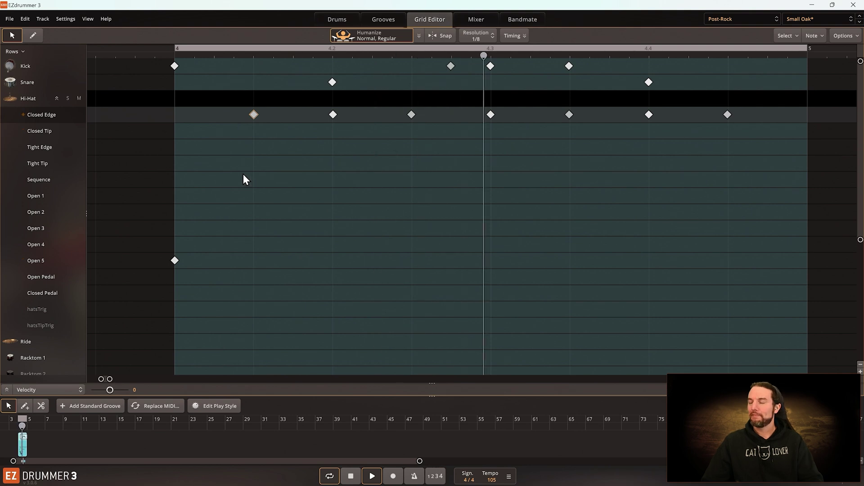
key(space)
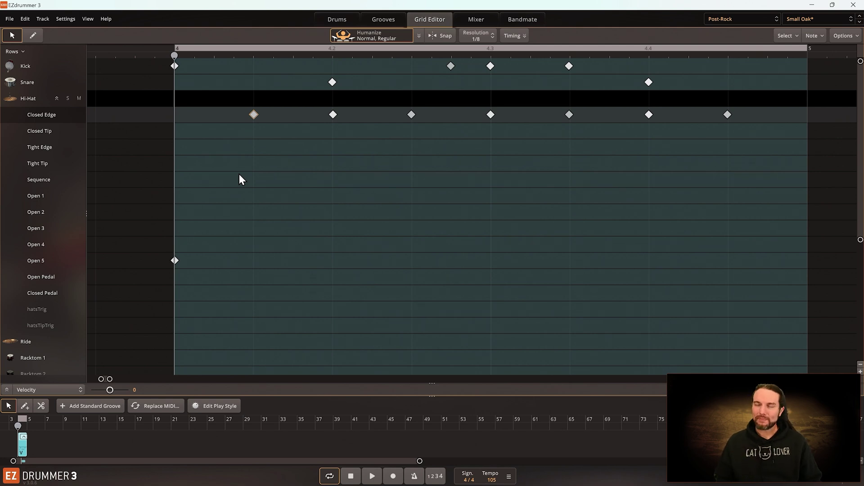
drag(238, 94, 265, 138)
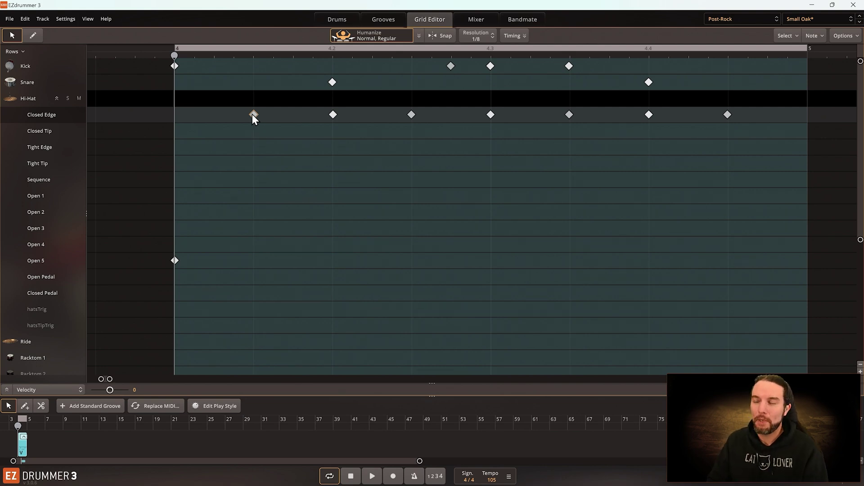
drag(252, 114, 260, 114)
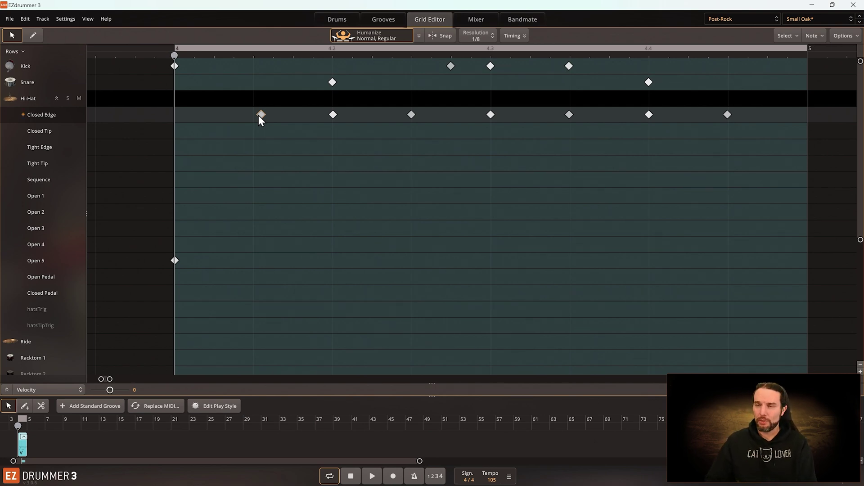
drag(259, 115, 256, 280)
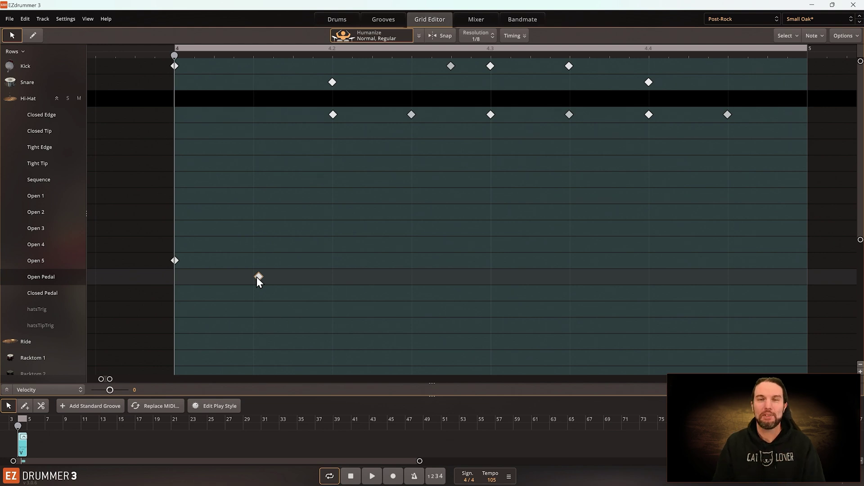
Move the bar-4 and-of-1 hi-hat from Open Pedal to Closed Pedal, auditioning before and after
key(space)
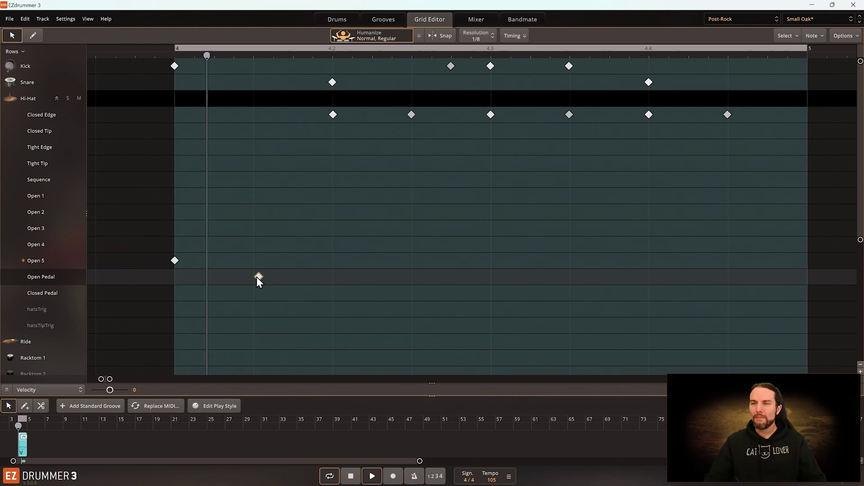
key(space)
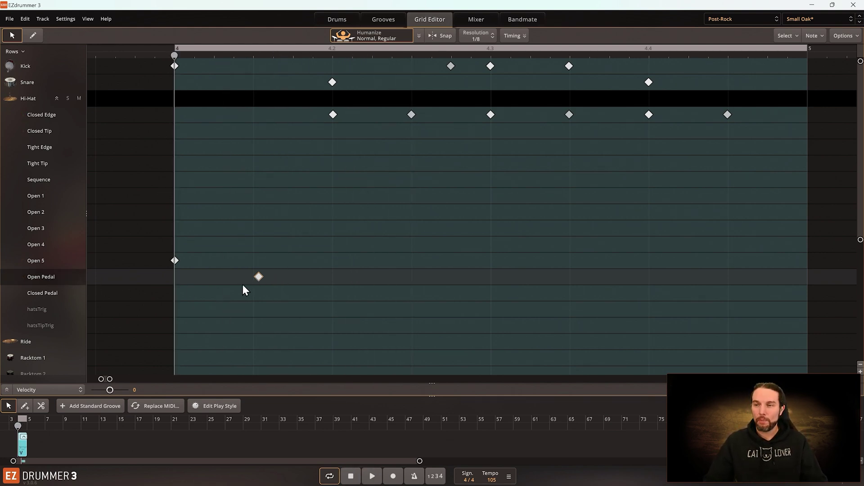
drag(261, 279, 261, 290)
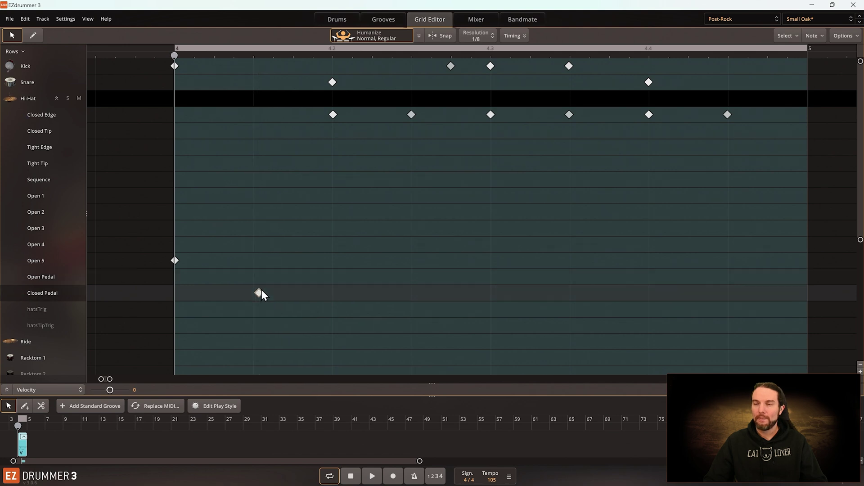
key(space)
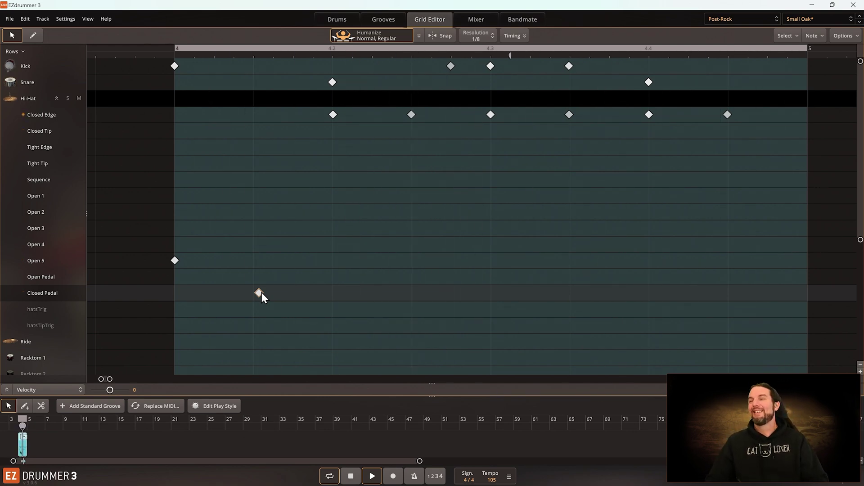
key(space)
Try the Closed Pedal note slightly earlier and later off-grid, playing the beat after each nudge
drag(261, 292, 250, 293)
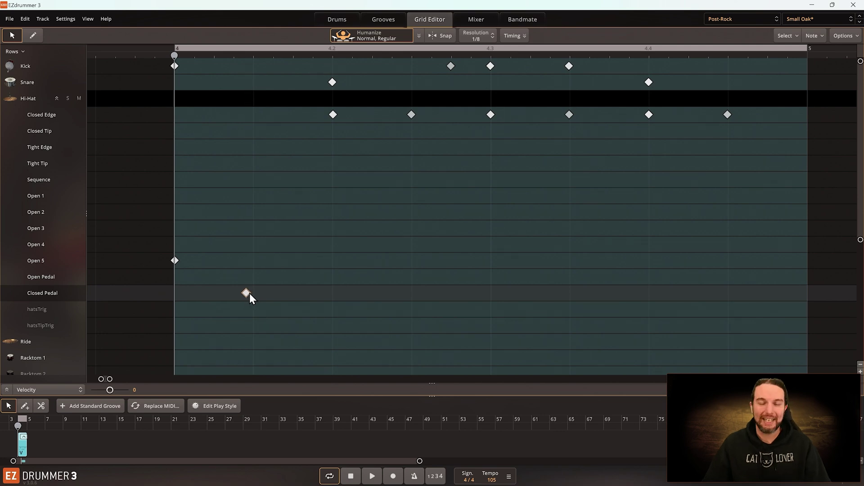
key(space)
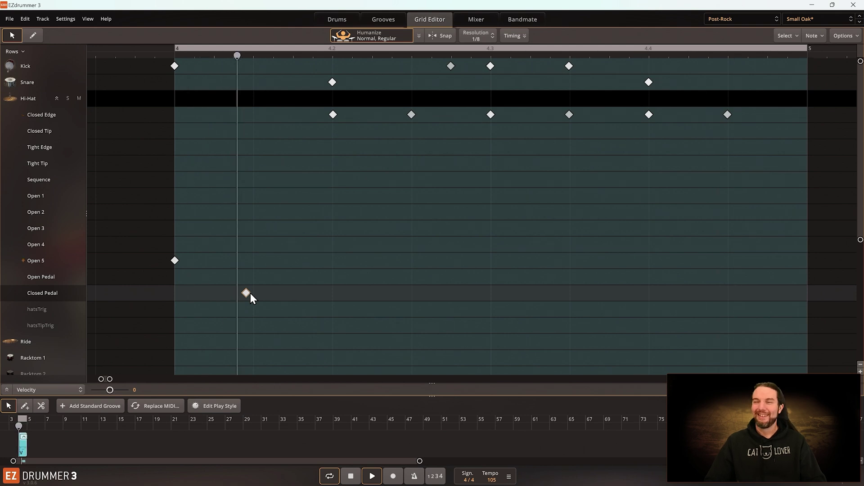
key(space)
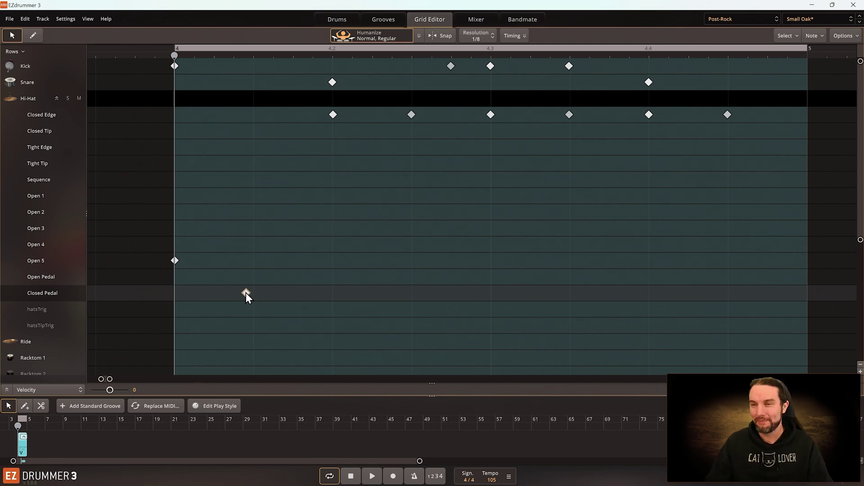
drag(245, 292, 253, 295)
key(space)
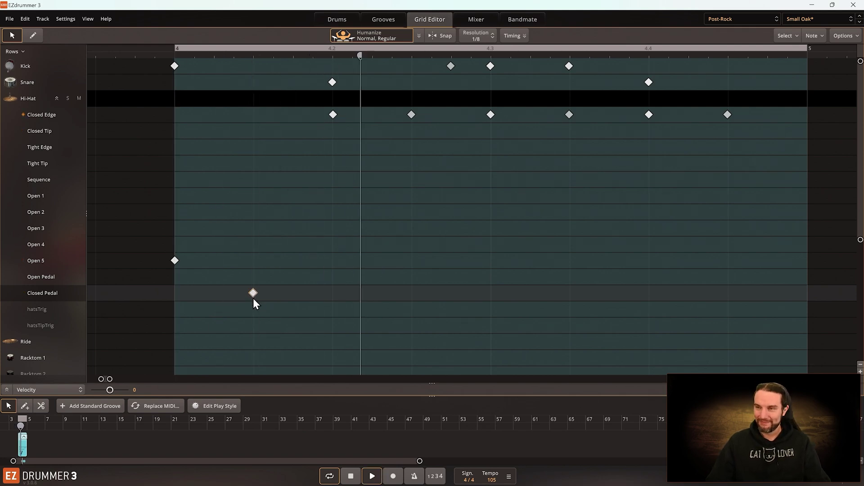
drag(252, 296, 242, 295)
key(space)
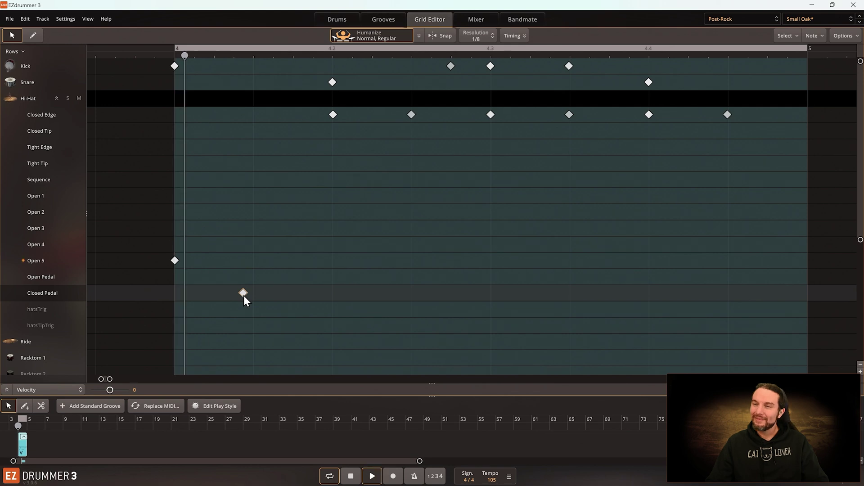
key(space)
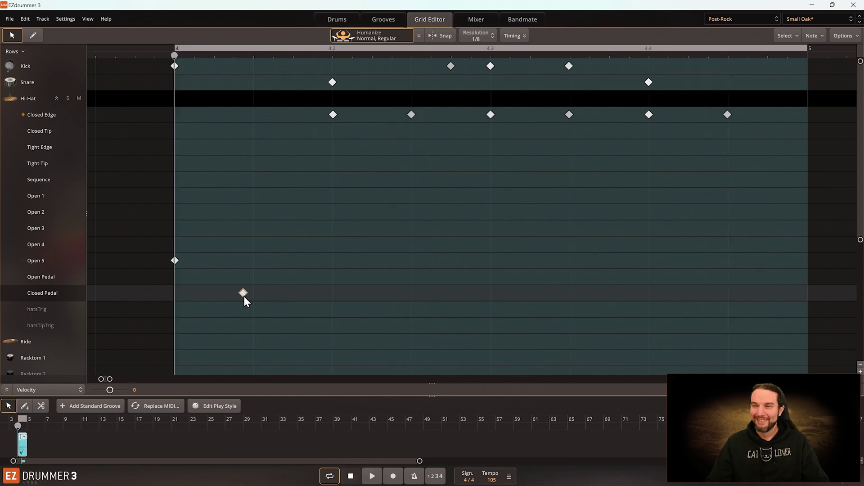
Set the Closed Pedal note just past the grid line and audition the final timing
drag(244, 295, 261, 298)
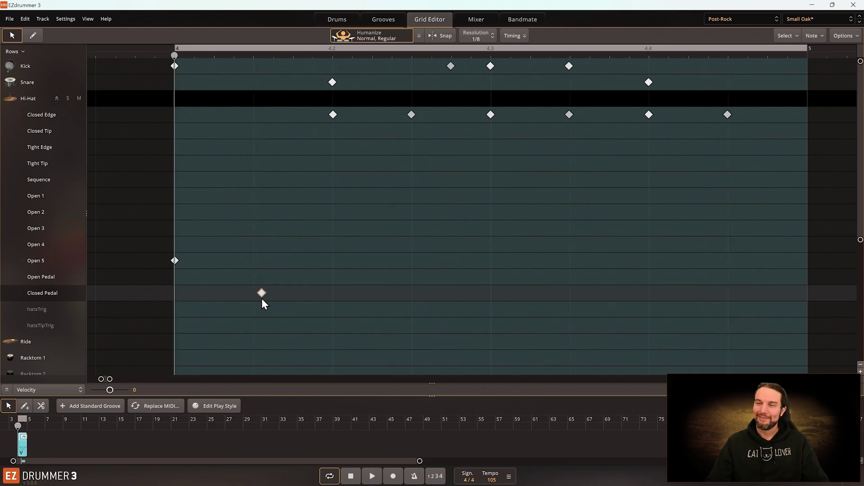
key(space)
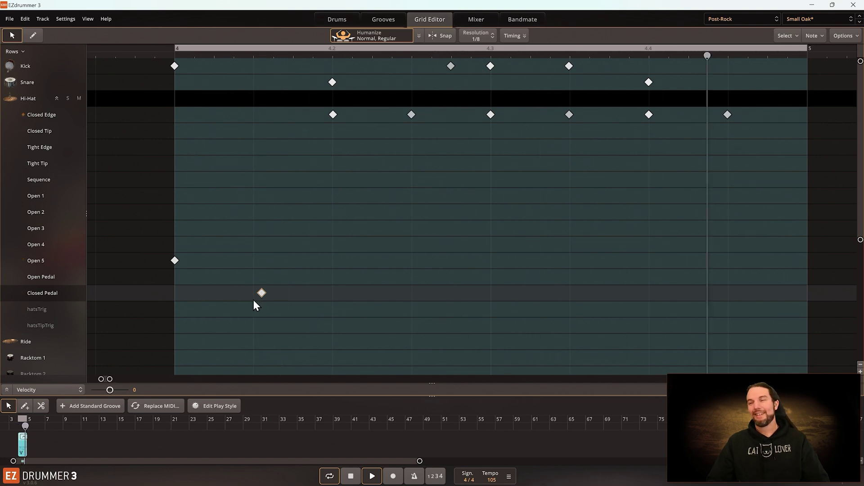
key(space)
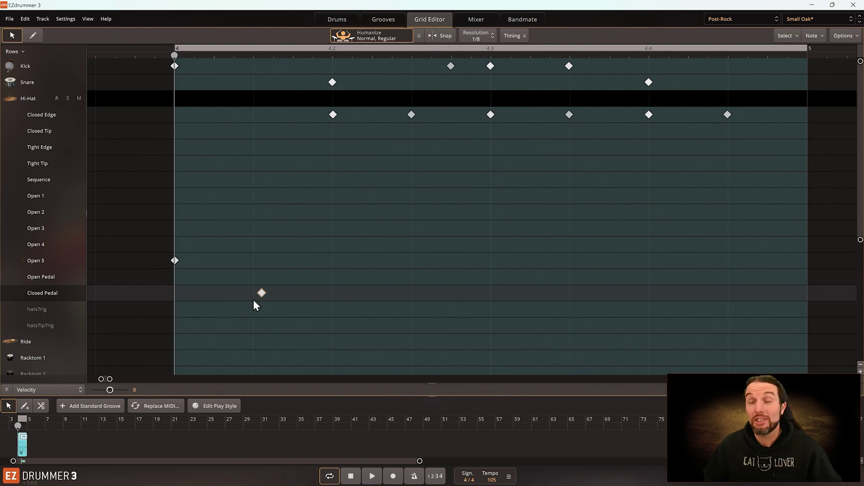